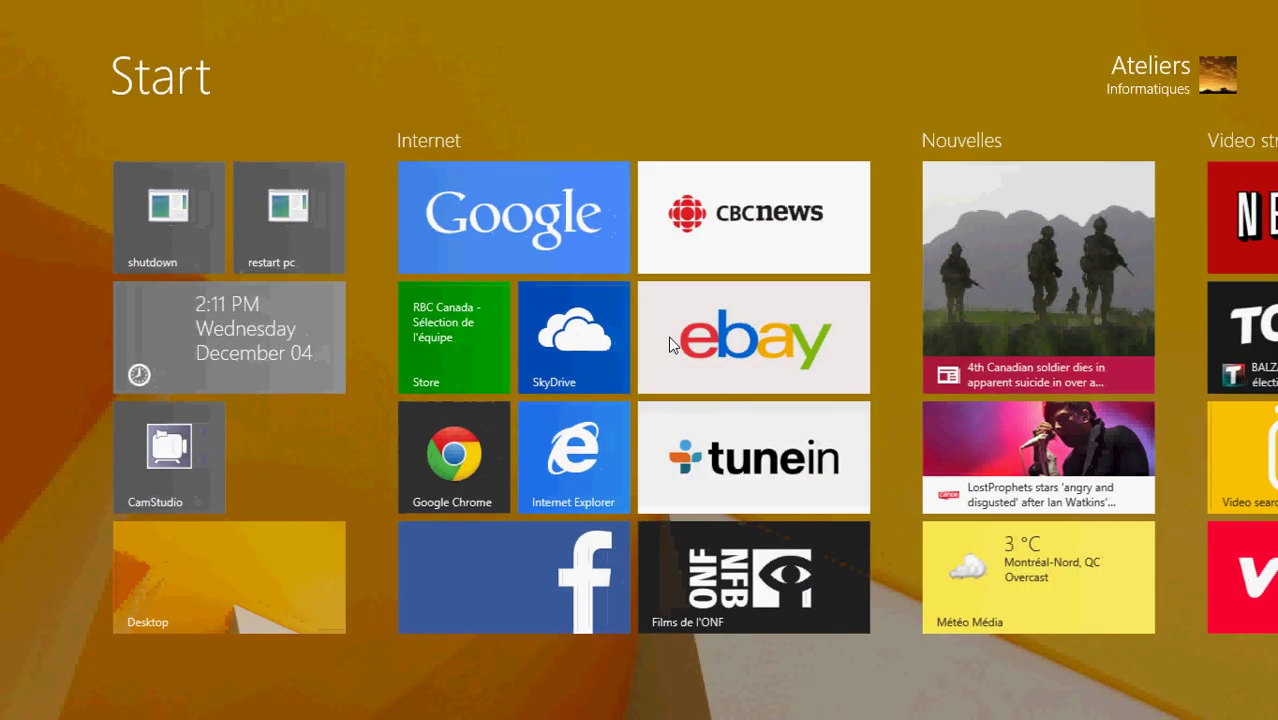
Step: Browse the Start screen tiles and open Internet Explorer
{"action": "scroll", "coordinate": [670, 343], "scroll_direction": "down", "scroll_amount": 10}
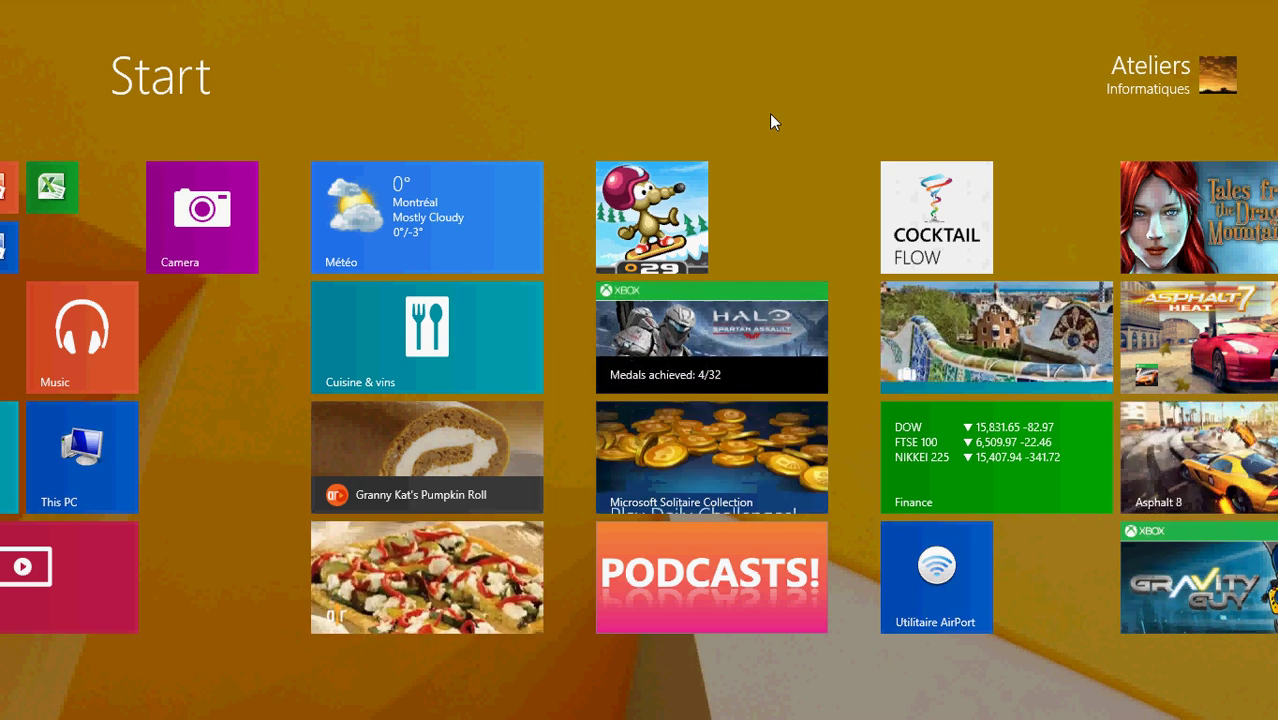
{"action": "scroll", "coordinate": [762, 120], "scroll_direction": "up", "scroll_amount": 2}
{"action": "scroll", "coordinate": [759, 116], "scroll_direction": "up", "scroll_amount": 3}
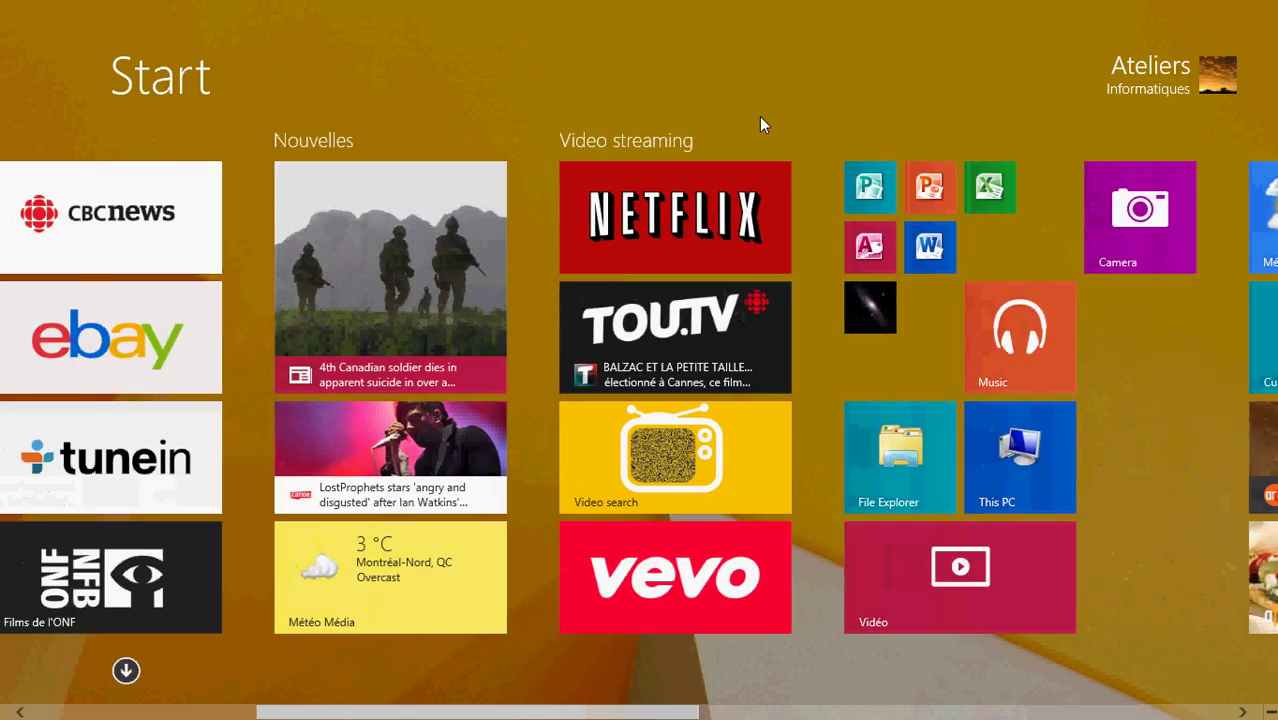
{"action": "right_click", "coordinate": [759, 116]}
{"action": "scroll", "coordinate": [759, 116], "scroll_direction": "up", "scroll_amount": 3}
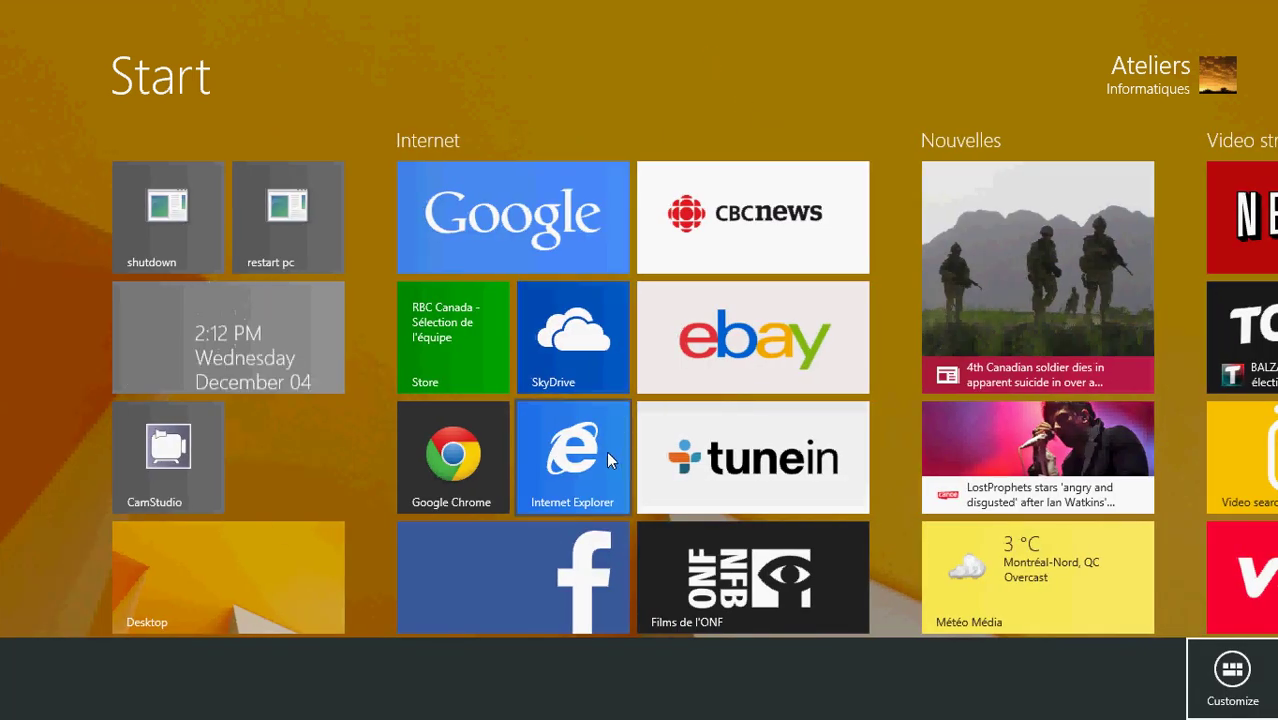
{"action": "left_click", "coordinate": [572, 455]}
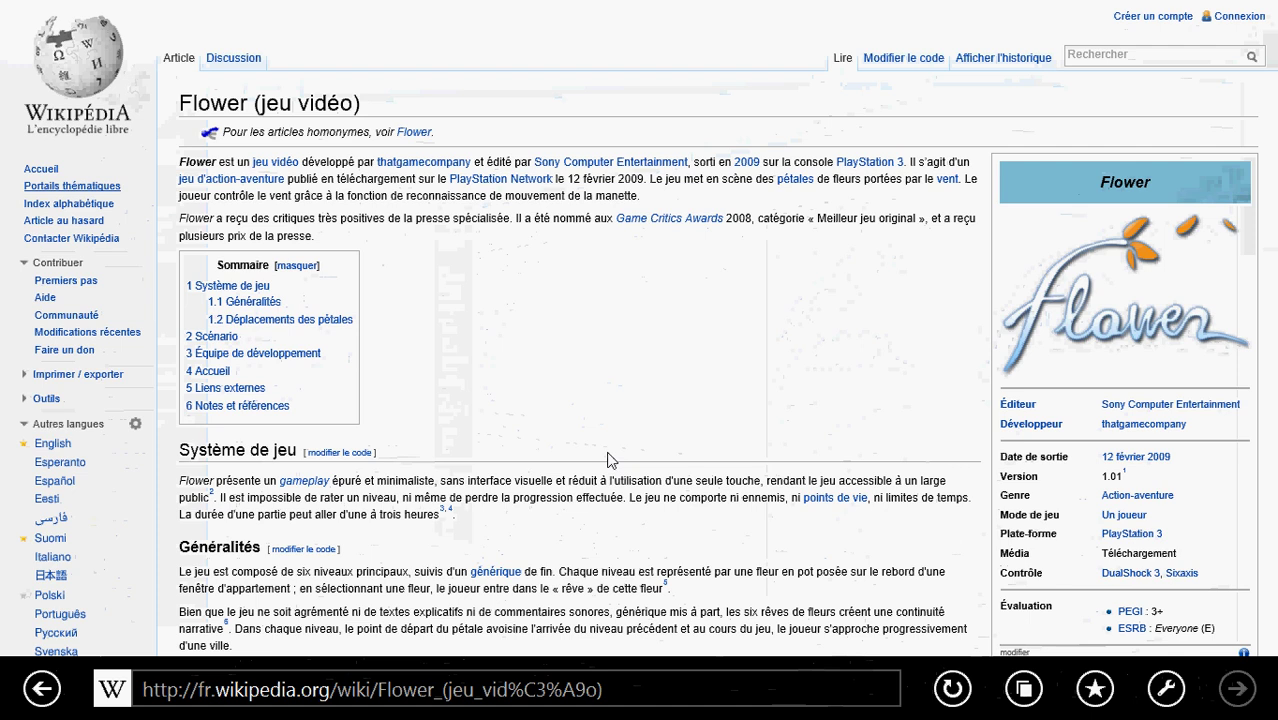
Step: Return to the Start screen and switch to the running Météo app
{"action": "key", "text": "super"}
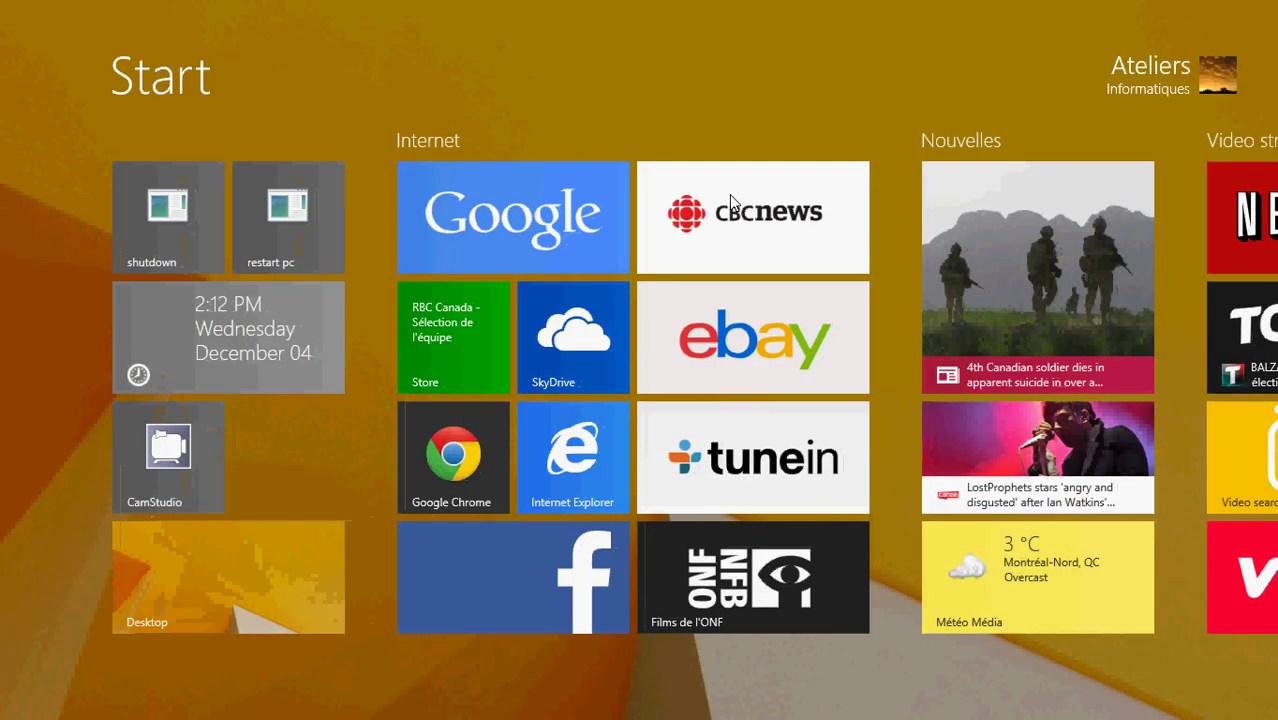
{"action": "scroll", "coordinate": [730, 203], "scroll_direction": "down", "scroll_amount": 5}
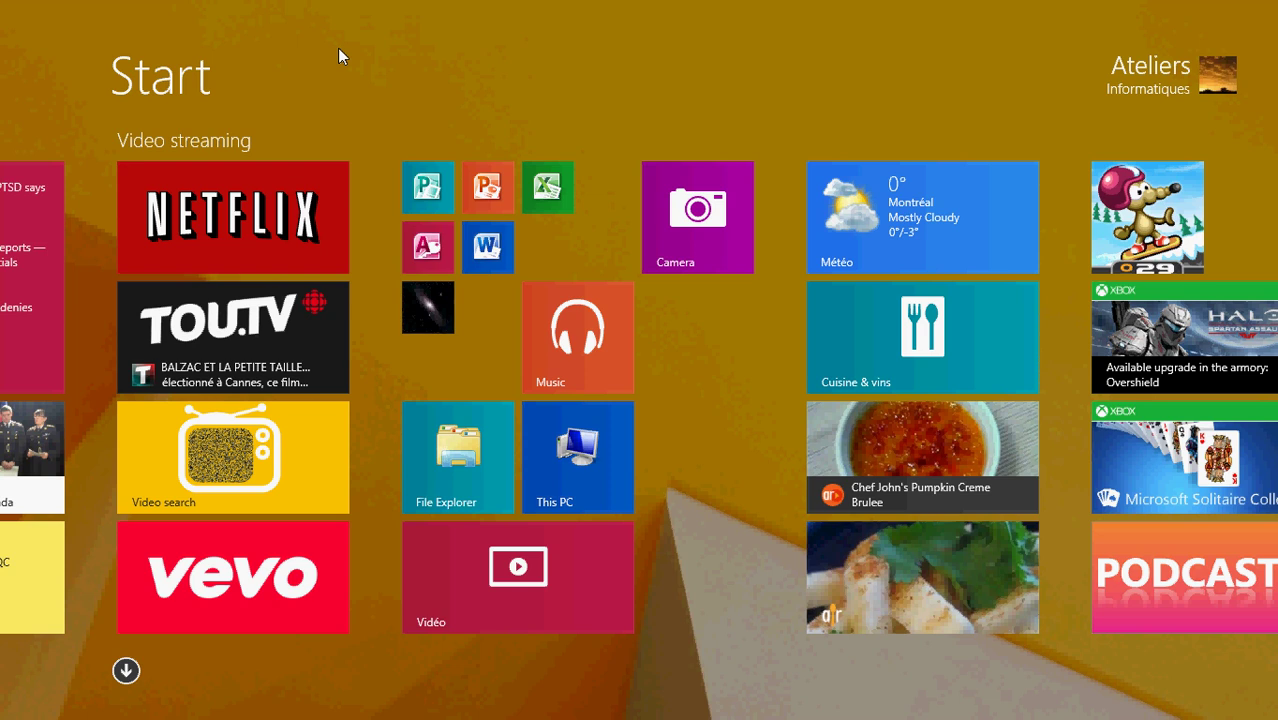
{"action": "mouse_move", "coordinate": [3, 255]}
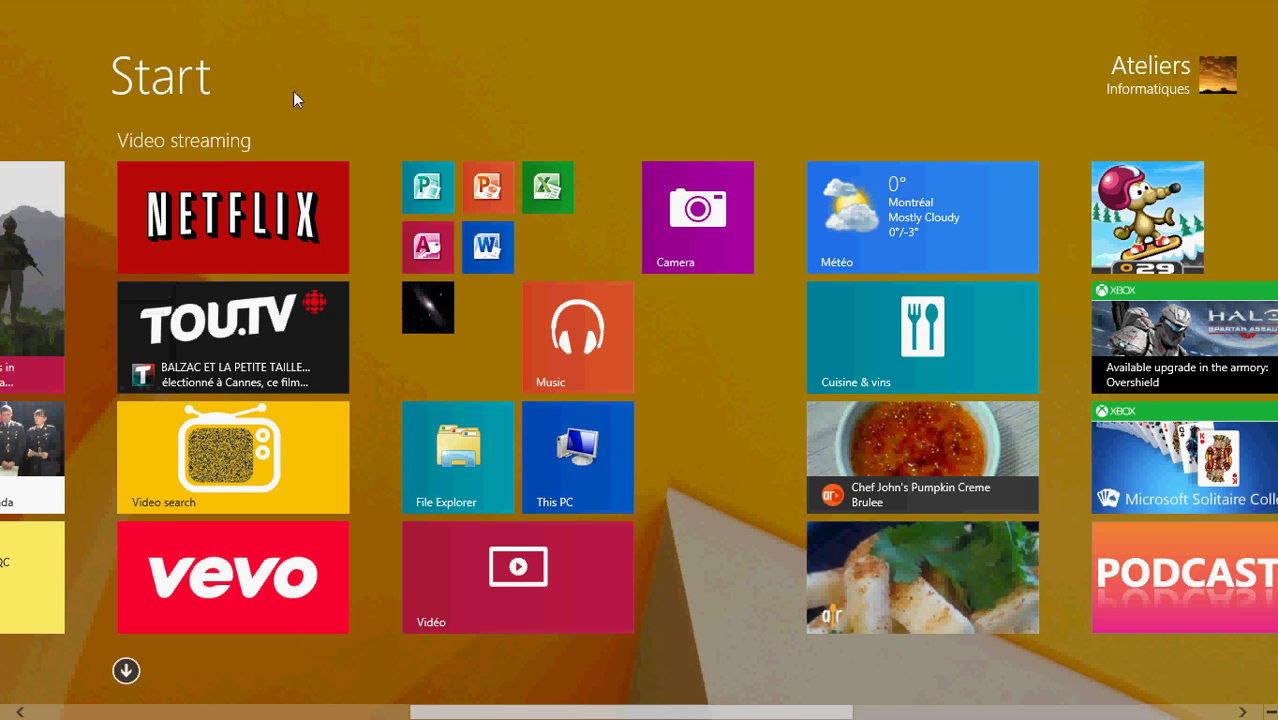
{"action": "scroll", "coordinate": [297, 83], "scroll_direction": "down", "scroll_amount": 3}
{"action": "scroll", "coordinate": [297, 83], "scroll_direction": "up", "scroll_amount": 6}
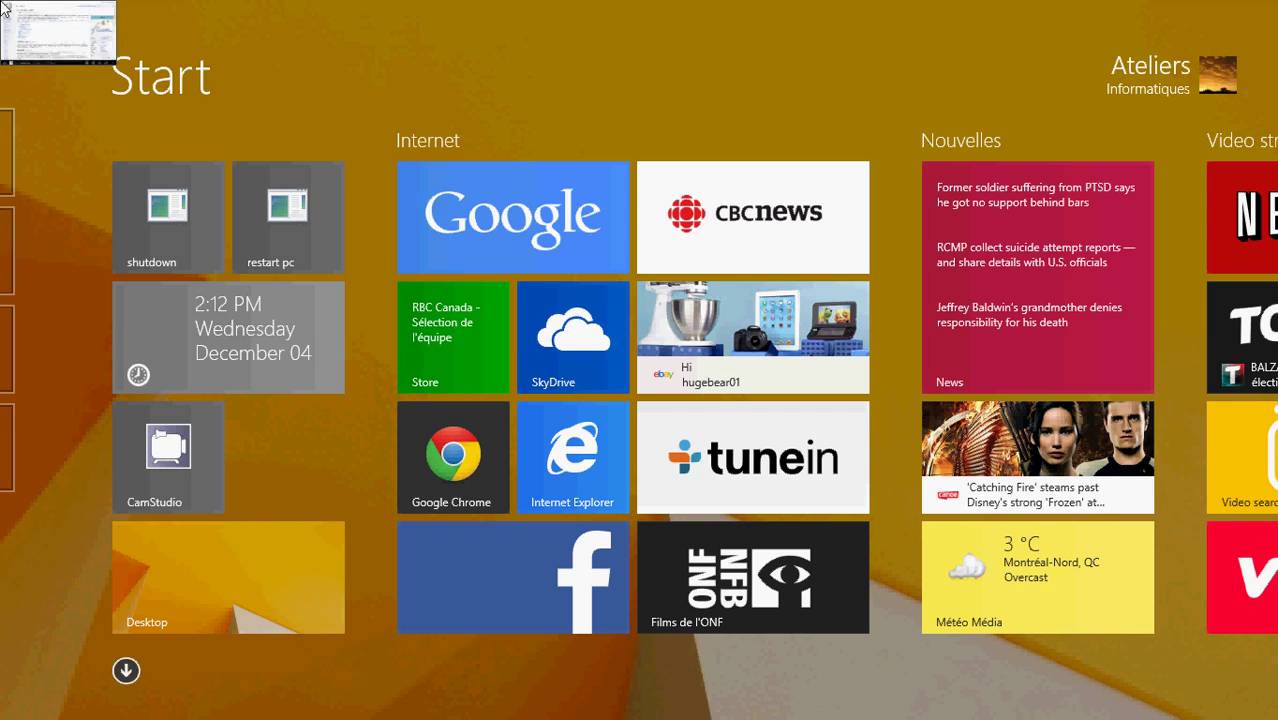
{"action": "mouse_move", "coordinate": [8, 165]}
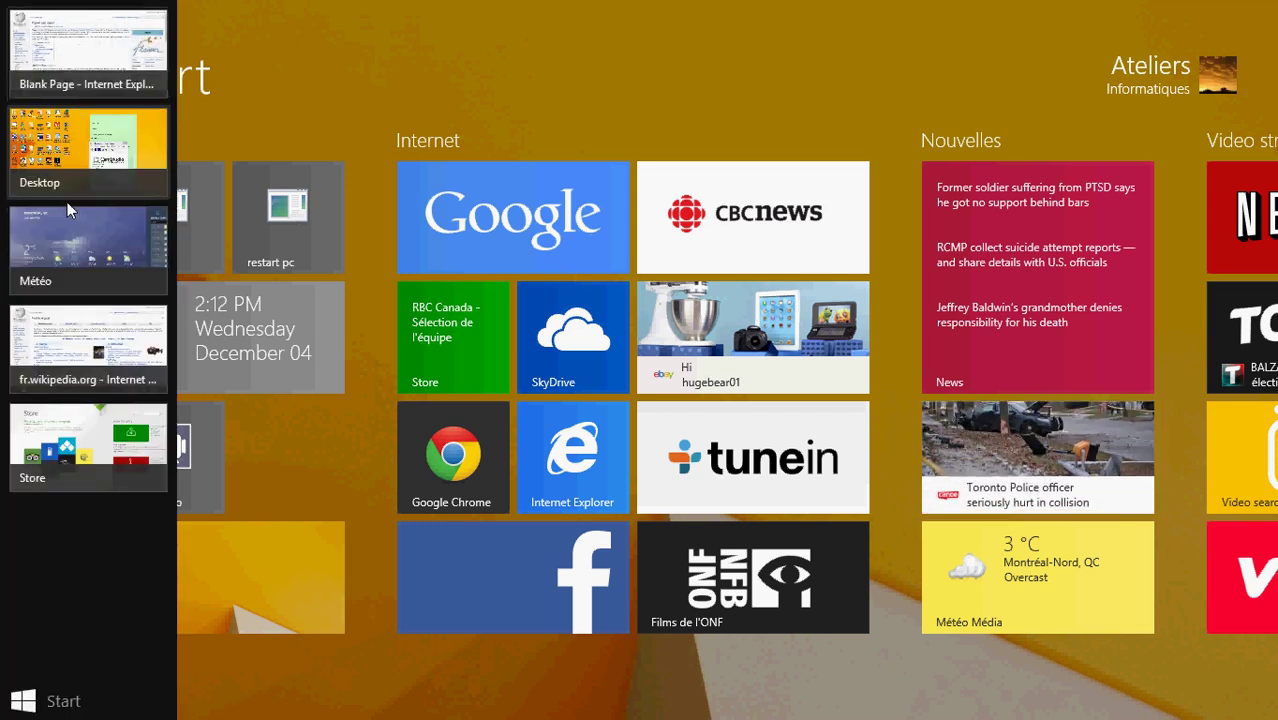
{"action": "left_click", "coordinate": [77, 276]}
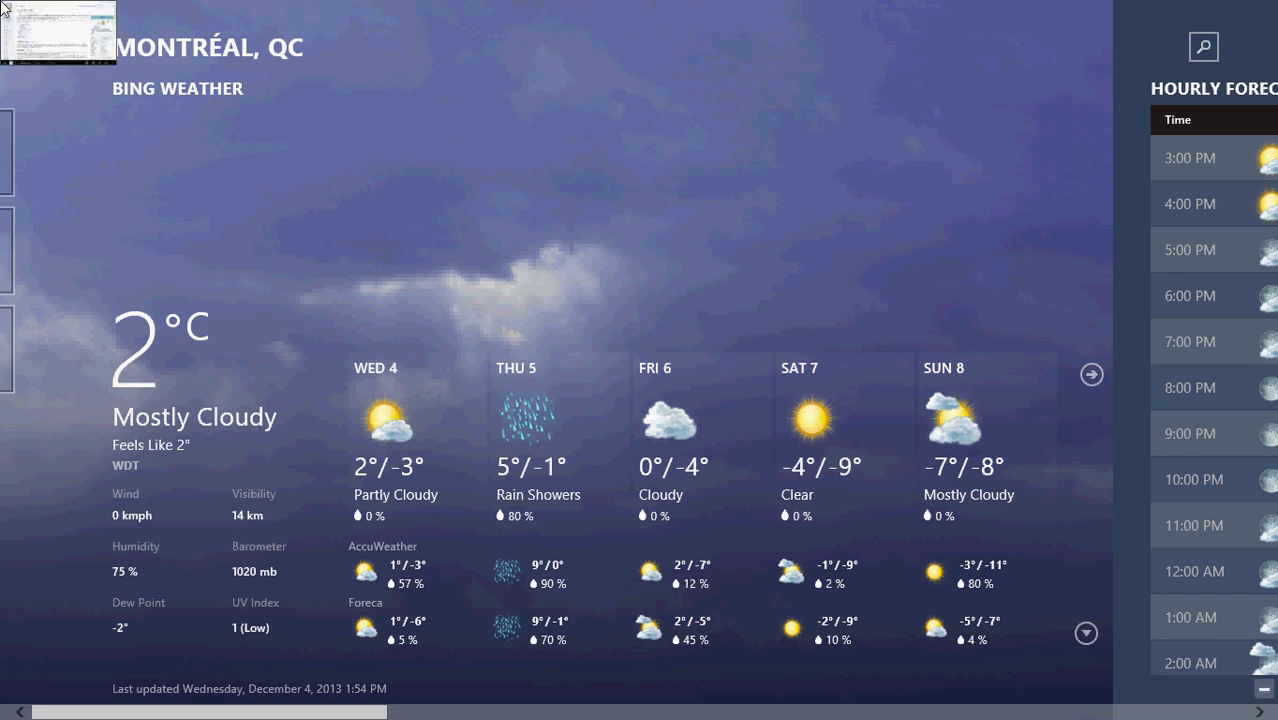
Step: Snap the Internet Explorer Flower article to the left of the weather app and widen it to about 60% of the screen
{"action": "mouse_move", "coordinate": [3, 210]}
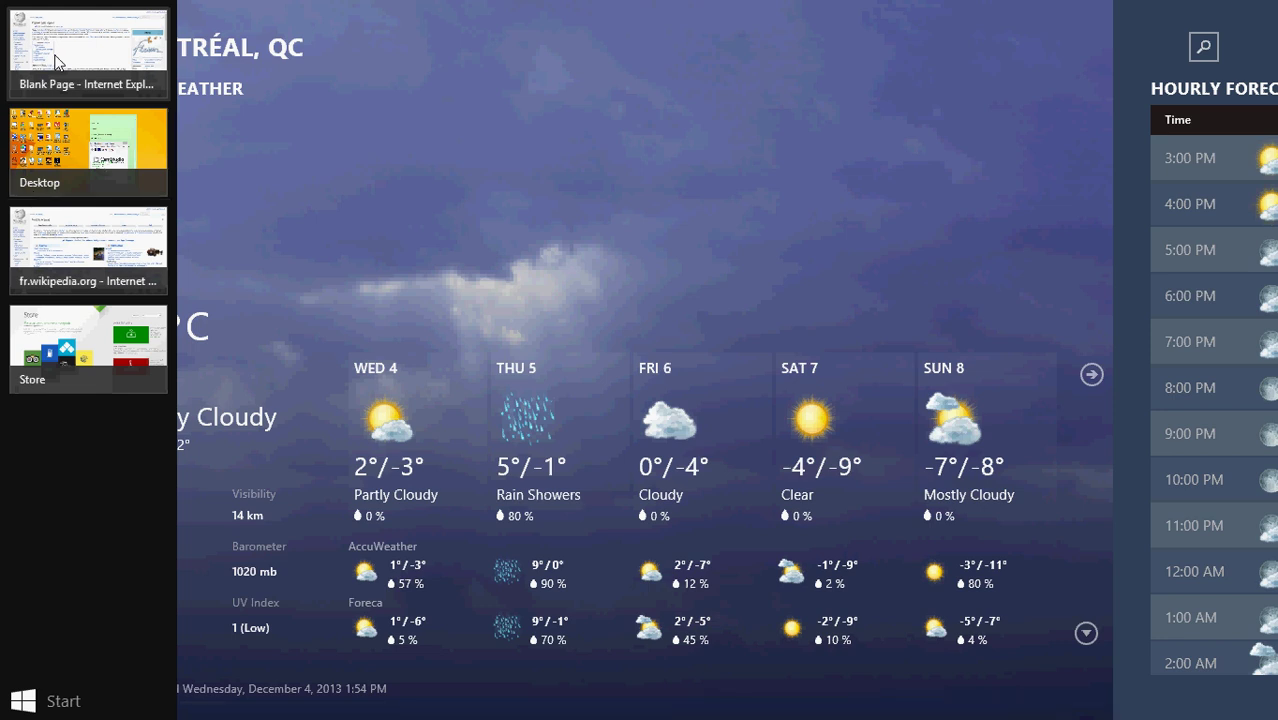
{"action": "left_click_drag", "start_coordinate": [57, 63], "coordinate": [307, 450]}
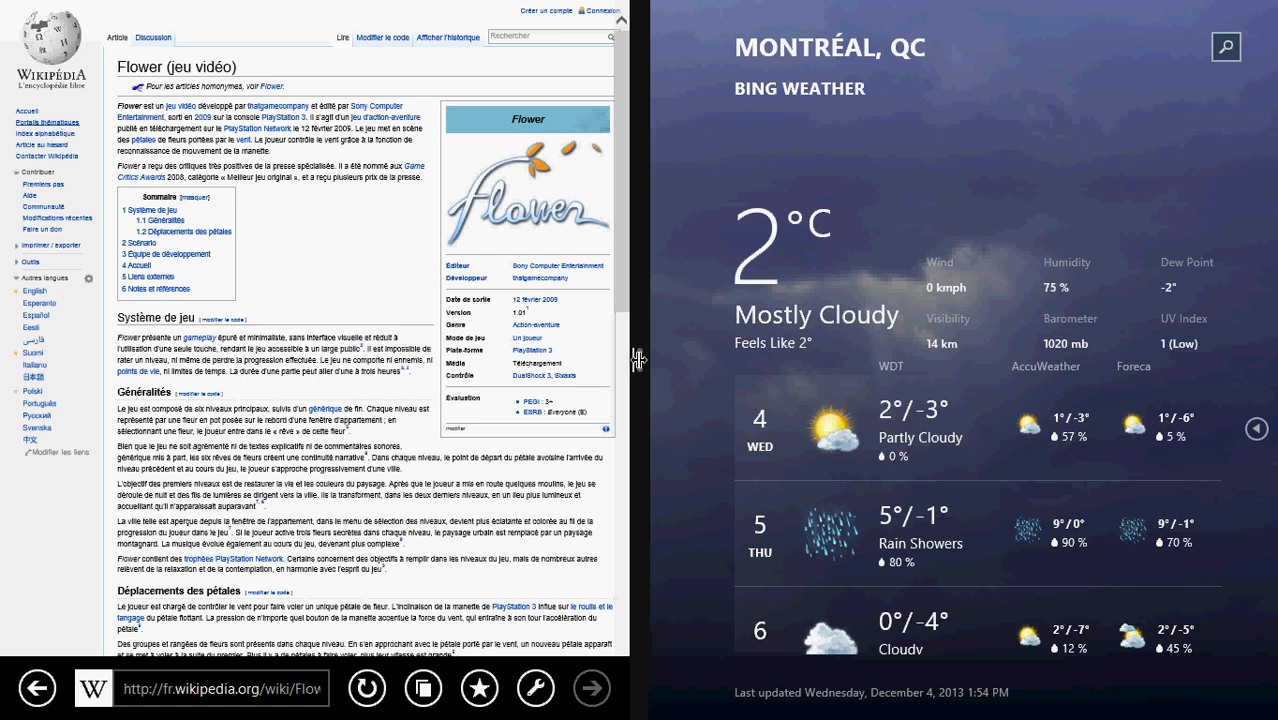
{"action": "left_click_drag", "start_coordinate": [636, 360], "coordinate": [753, 372]}
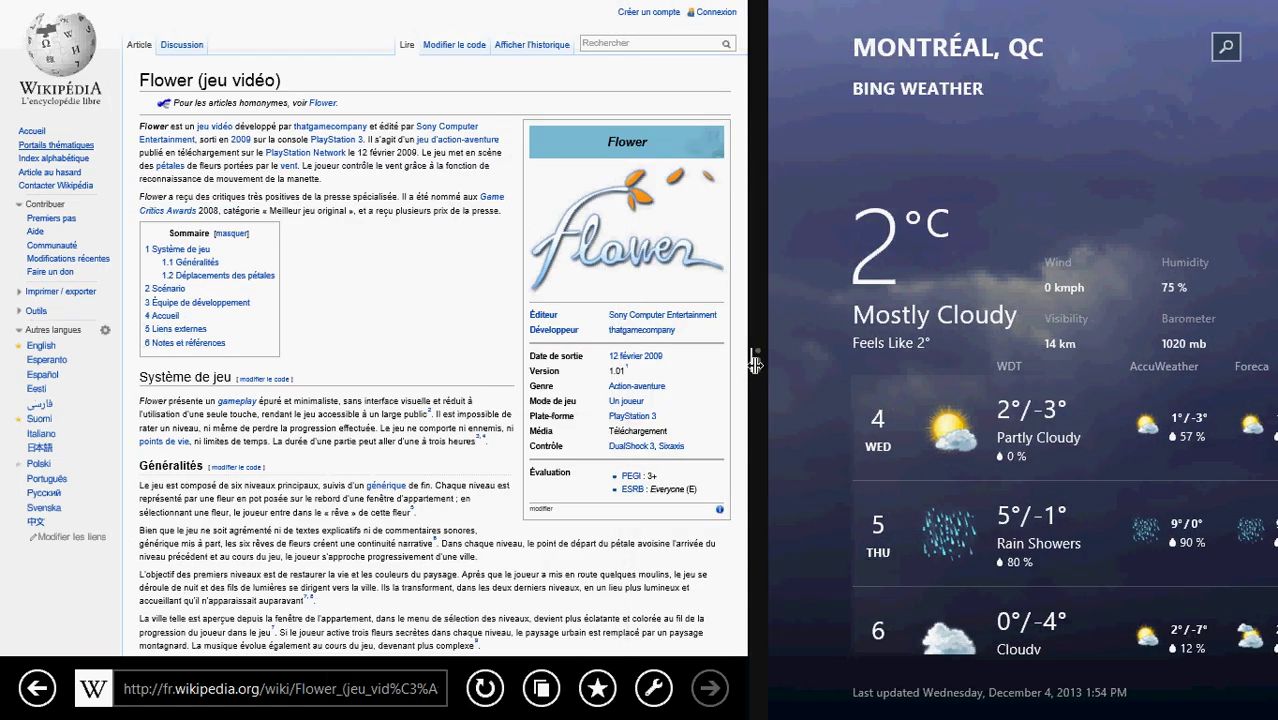
{"action": "left_click_drag", "start_coordinate": [753, 372], "coordinate": [804, 375]}
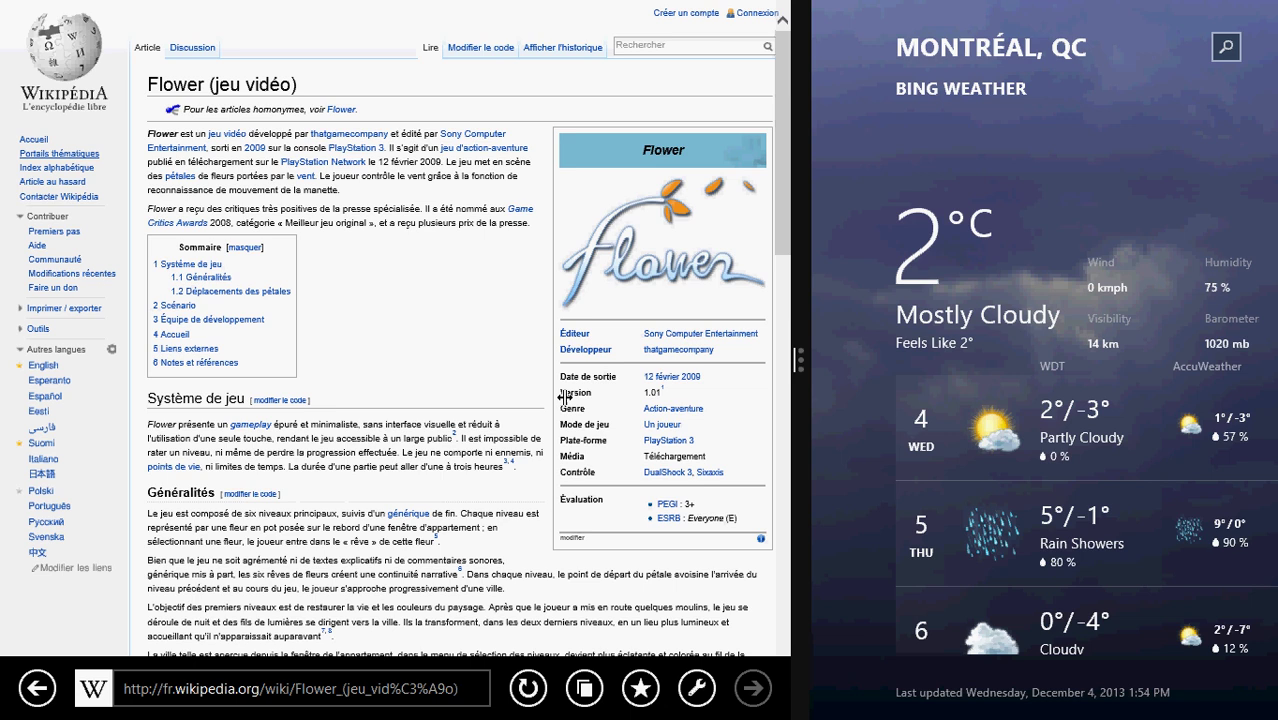
Step: Scroll through the Flower article and split the screen evenly between it and the weather app
{"action": "scroll", "coordinate": [365, 419], "scroll_direction": "down", "scroll_amount": 10}
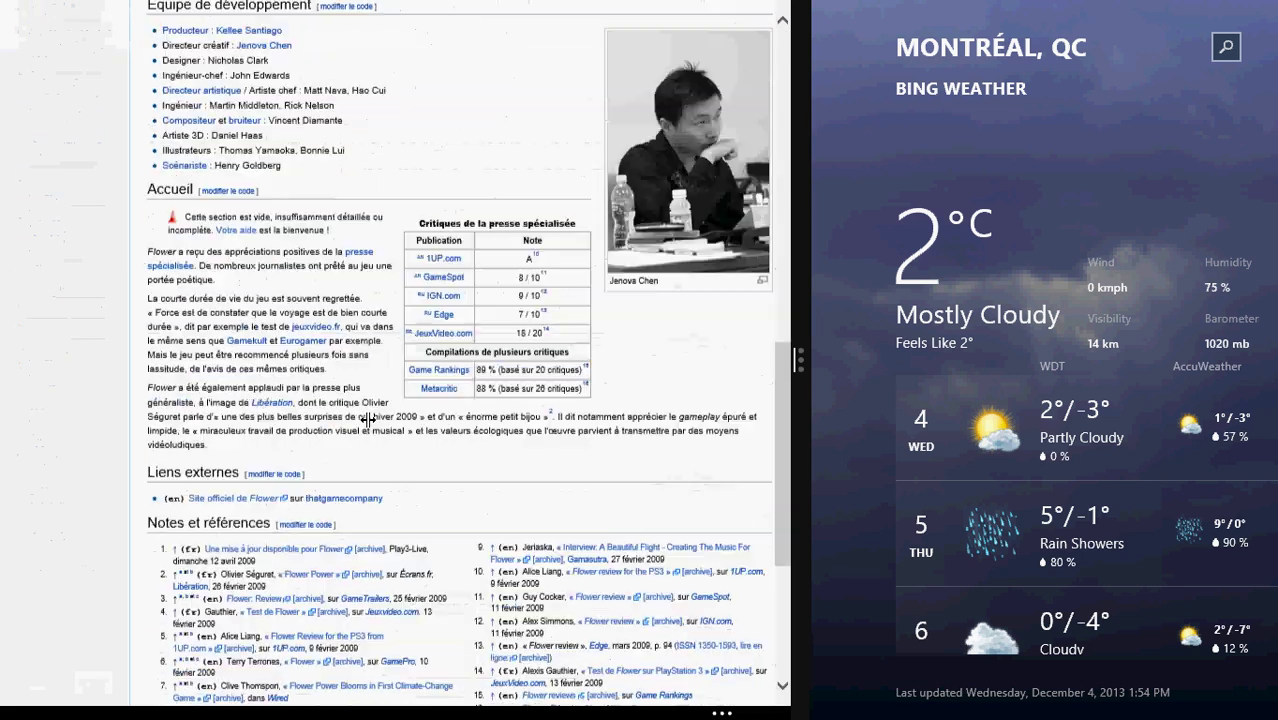
{"action": "scroll", "coordinate": [368, 418], "scroll_direction": "up", "scroll_amount": 10}
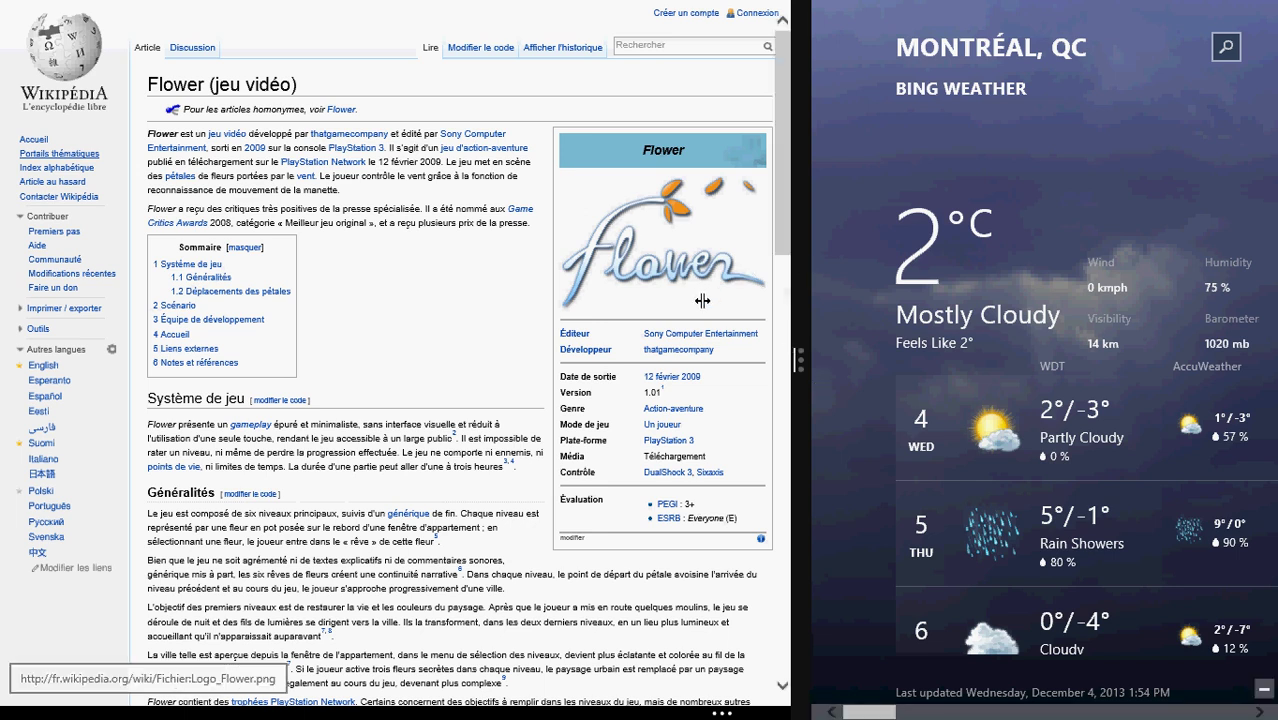
{"action": "left_click", "coordinate": [786, 342]}
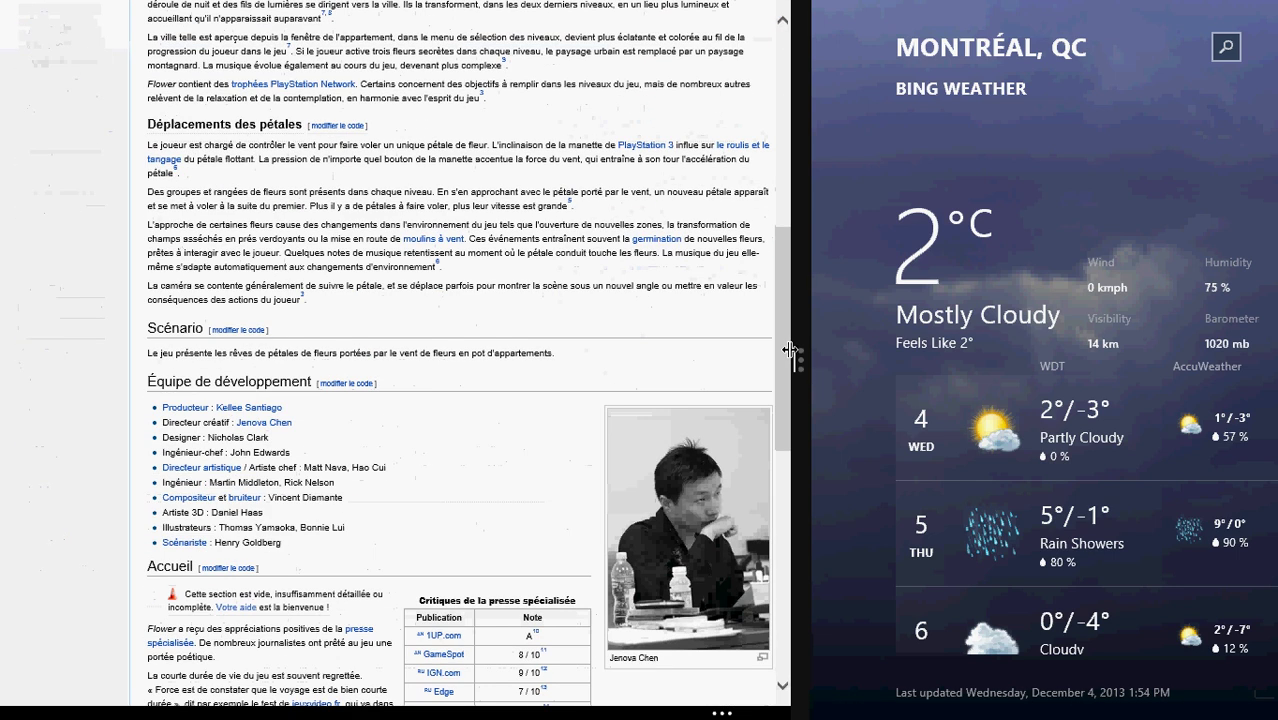
{"action": "left_click_drag", "start_coordinate": [790, 350], "coordinate": [577, 353]}
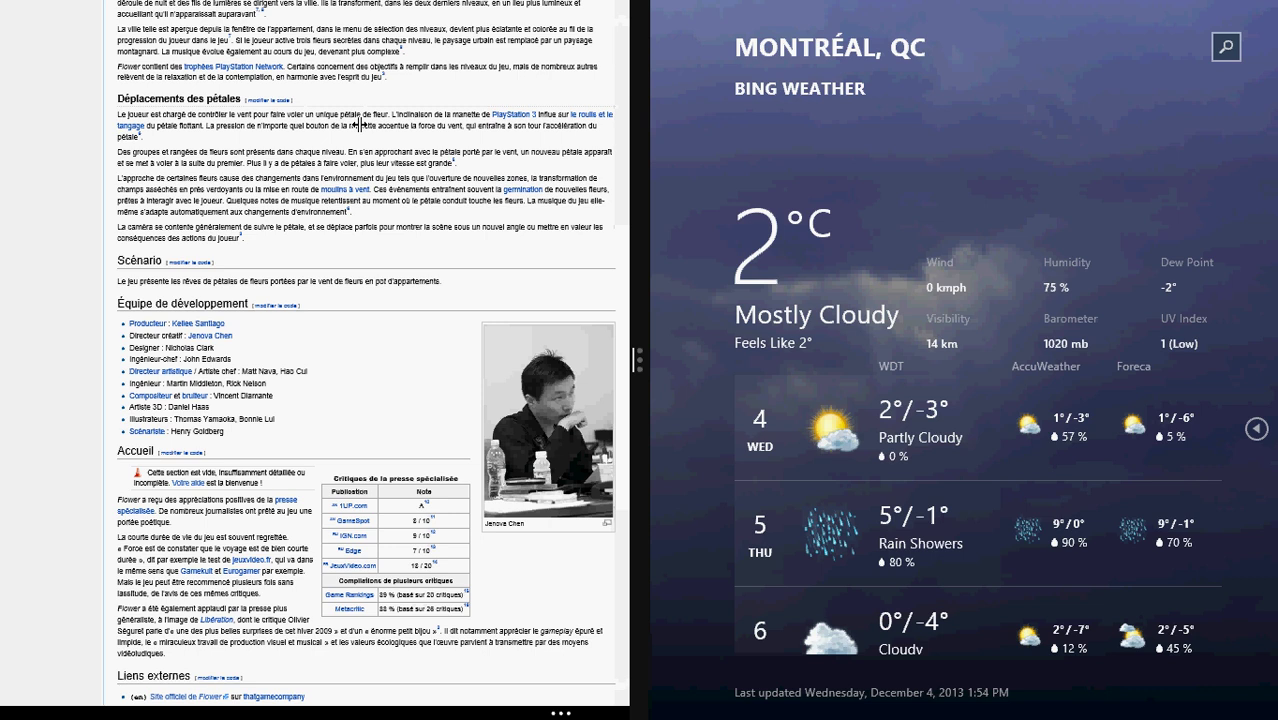
Step: Bring the running Store app into the right half of the split screen in place of the weather app
{"action": "mouse_move", "coordinate": [2, 10]}
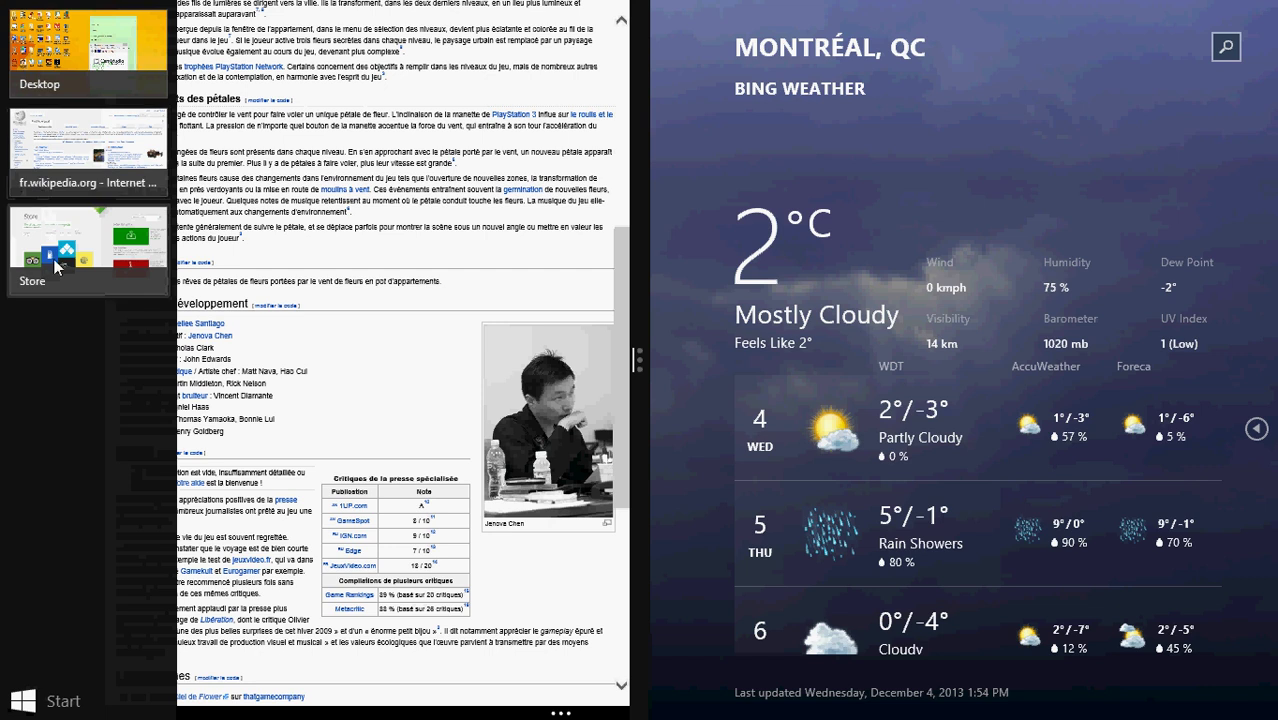
{"action": "left_click_drag", "start_coordinate": [57, 267], "coordinate": [595, 294]}
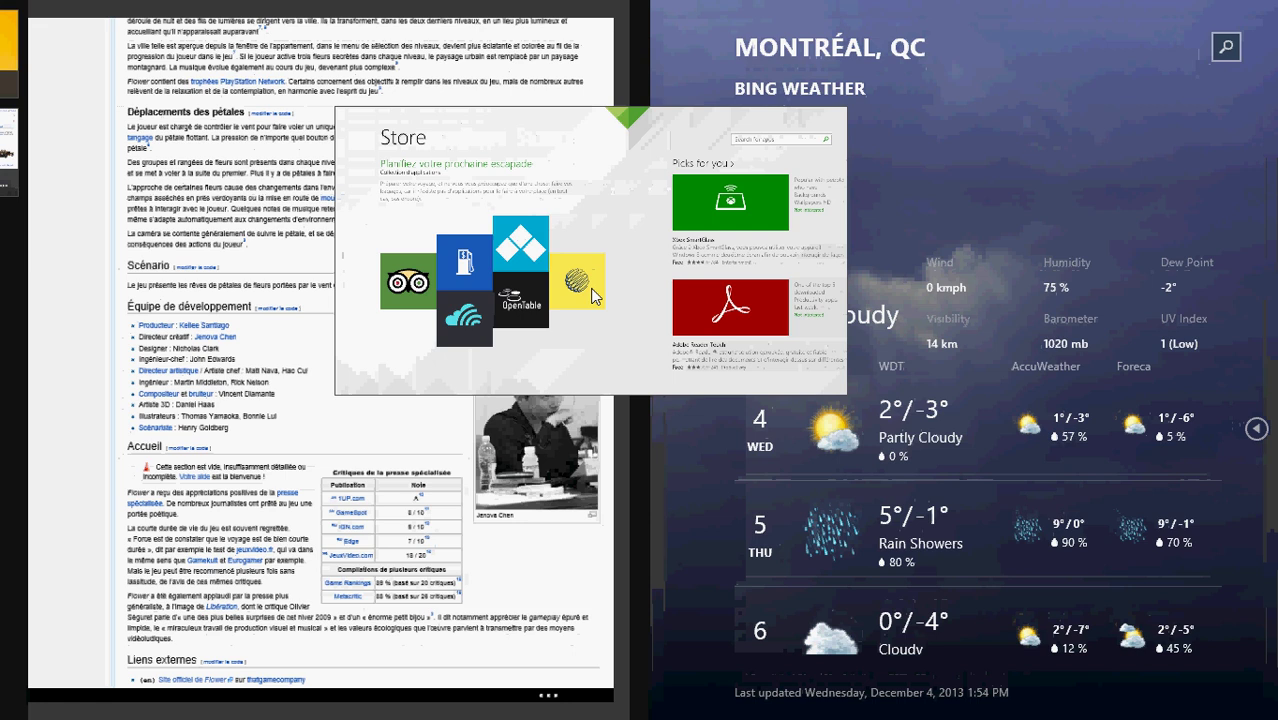
{"action": "left_click_drag", "start_coordinate": [592, 288], "coordinate": [604, 291]}
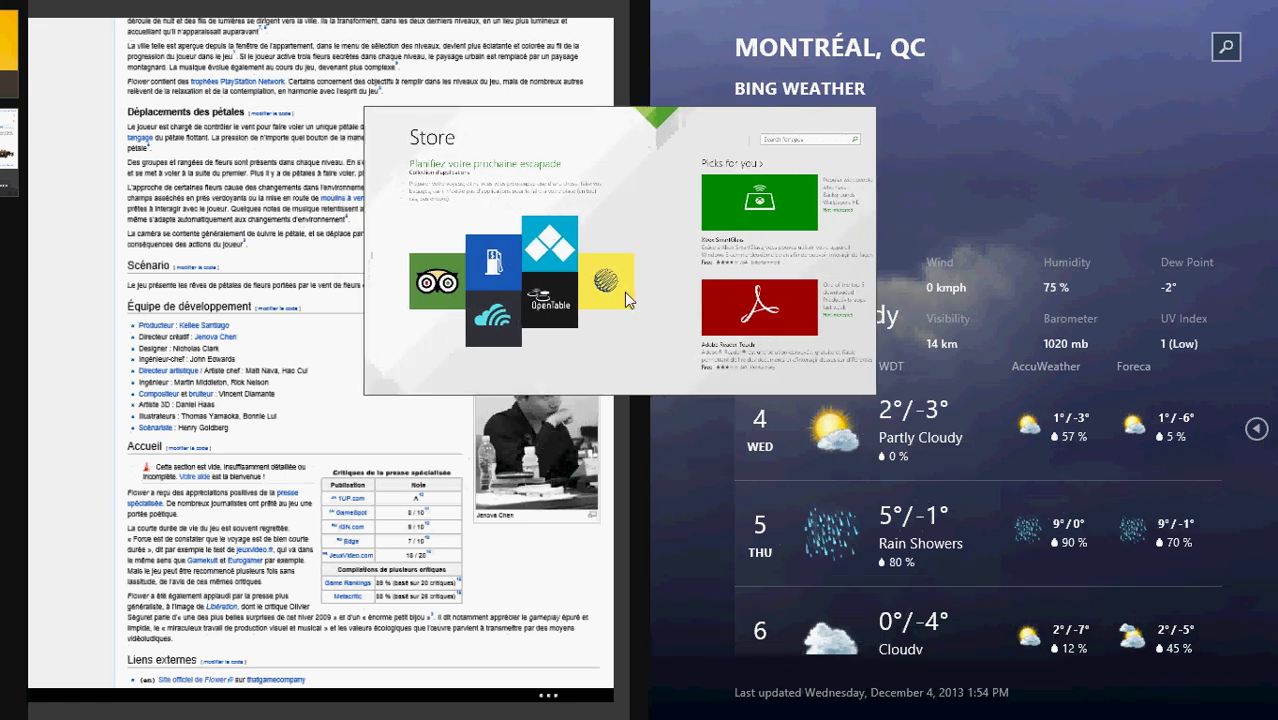
{"action": "left_click_drag", "start_coordinate": [628, 298], "coordinate": [667, 300]}
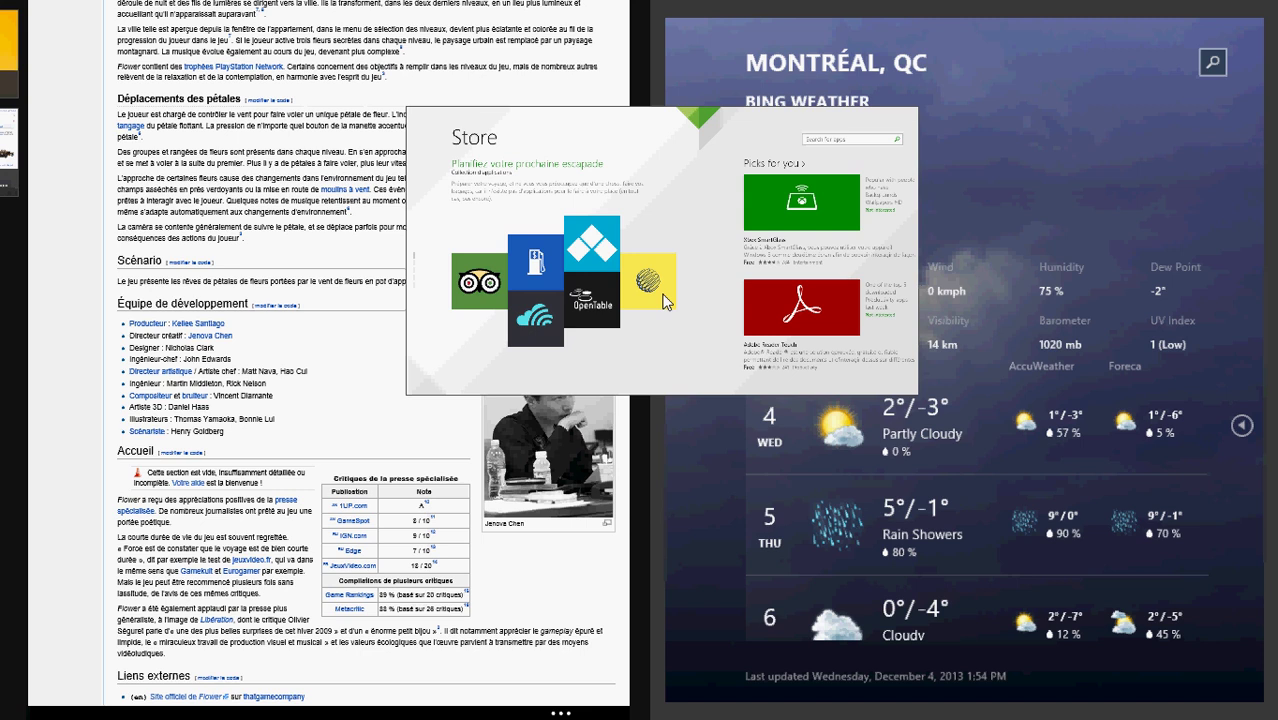
{"action": "left_click_drag", "start_coordinate": [664, 300], "coordinate": [685, 301]}
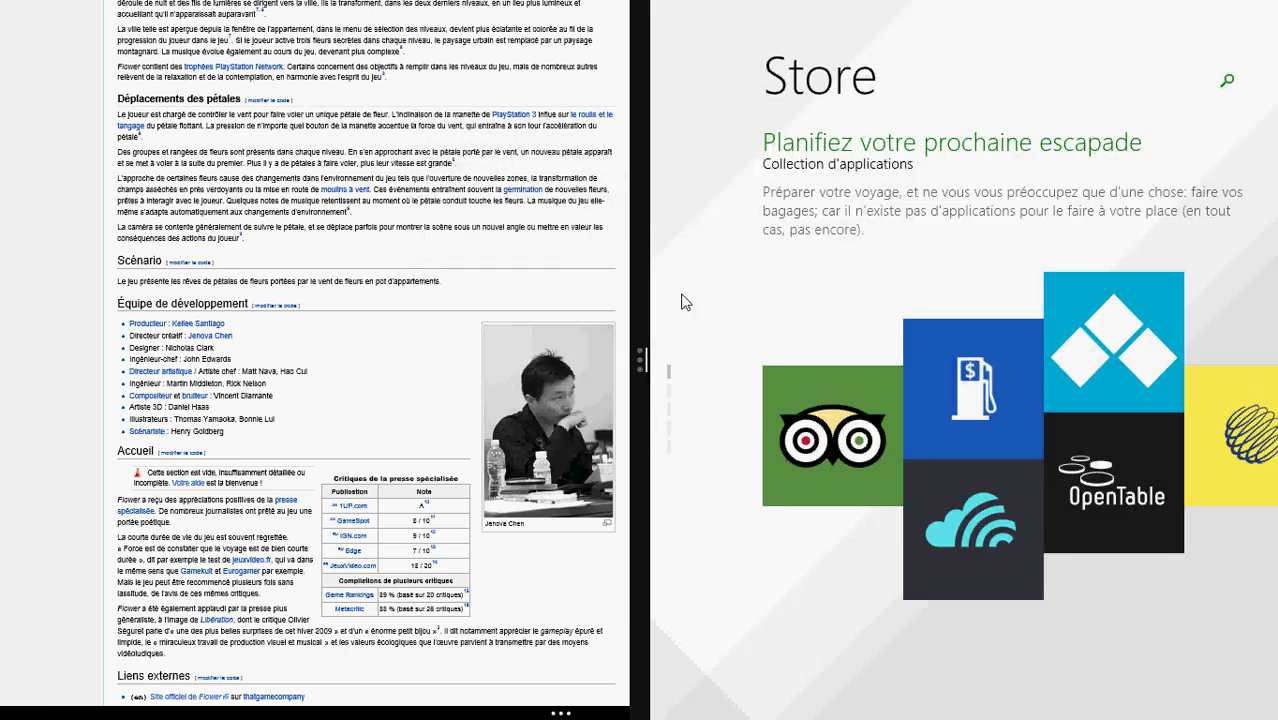
Step: Launch the allrecipes app from the Start screen and place it in the right half instead of the Store
{"action": "mouse_move", "coordinate": [1, 2]}
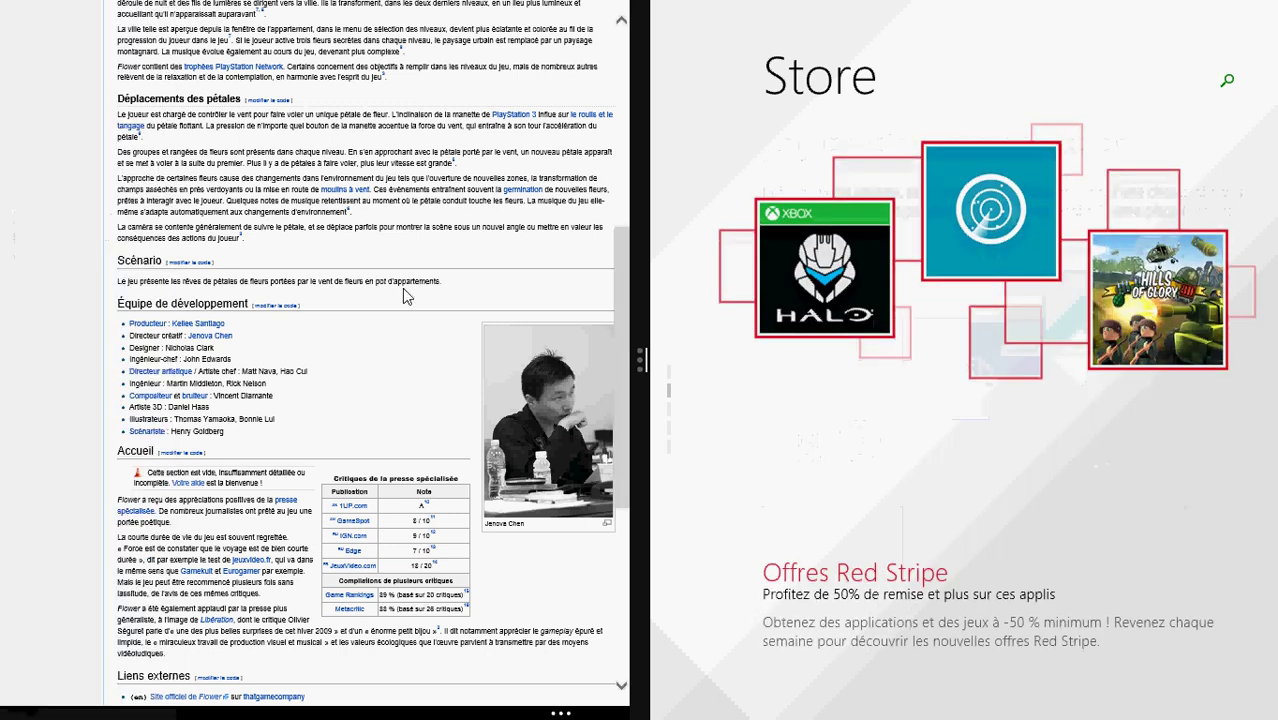
{"action": "key", "text": "super"}
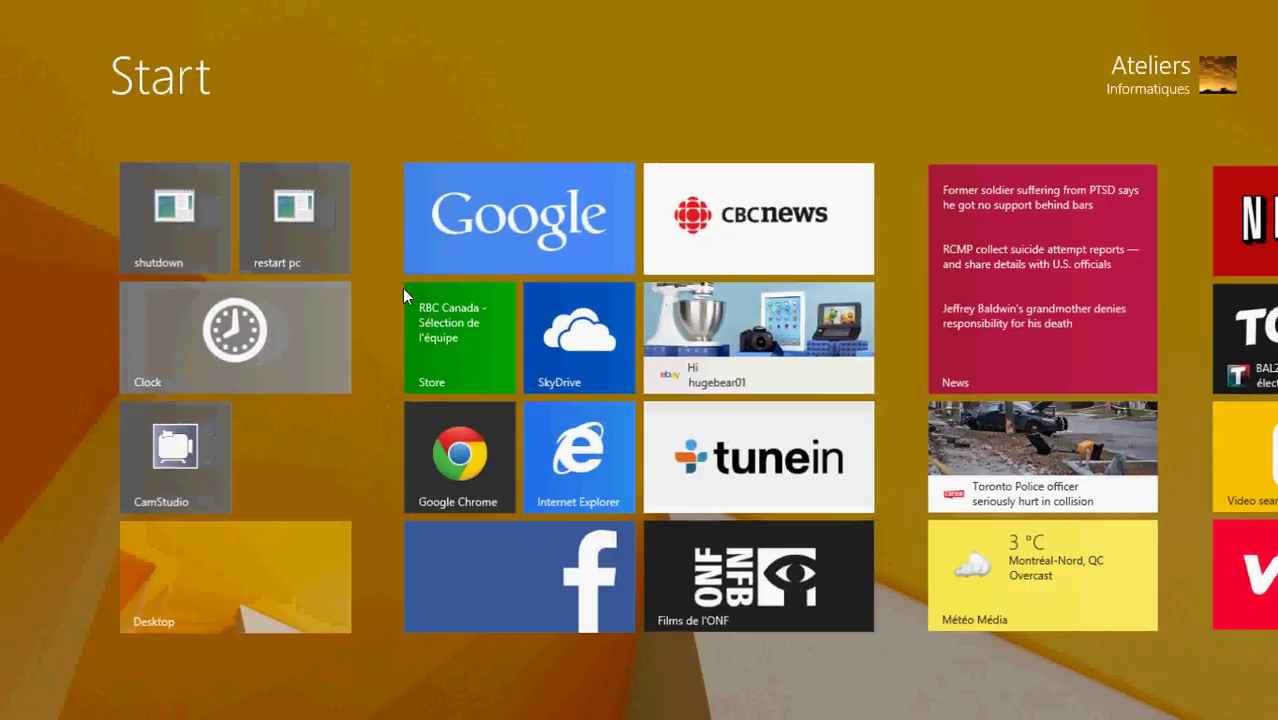
{"action": "scroll", "coordinate": [402, 288], "scroll_direction": "down", "scroll_amount": 5}
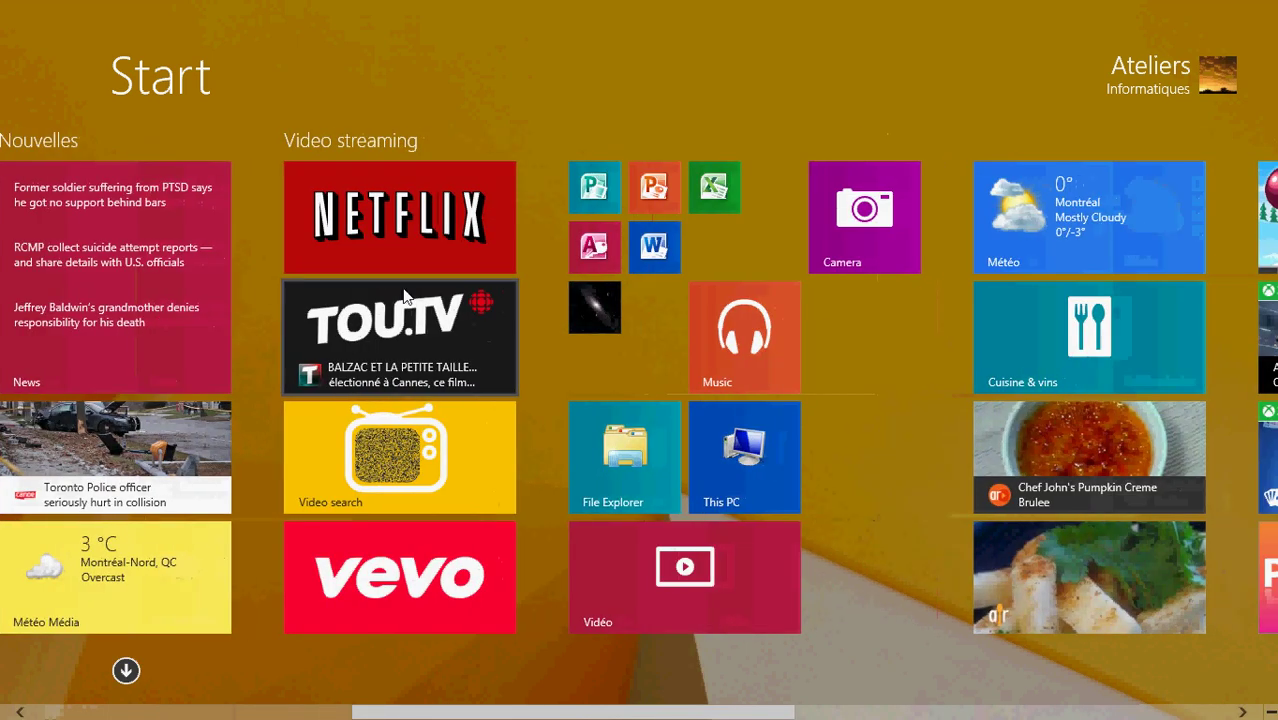
{"action": "scroll", "coordinate": [402, 288], "scroll_direction": "down", "scroll_amount": 4}
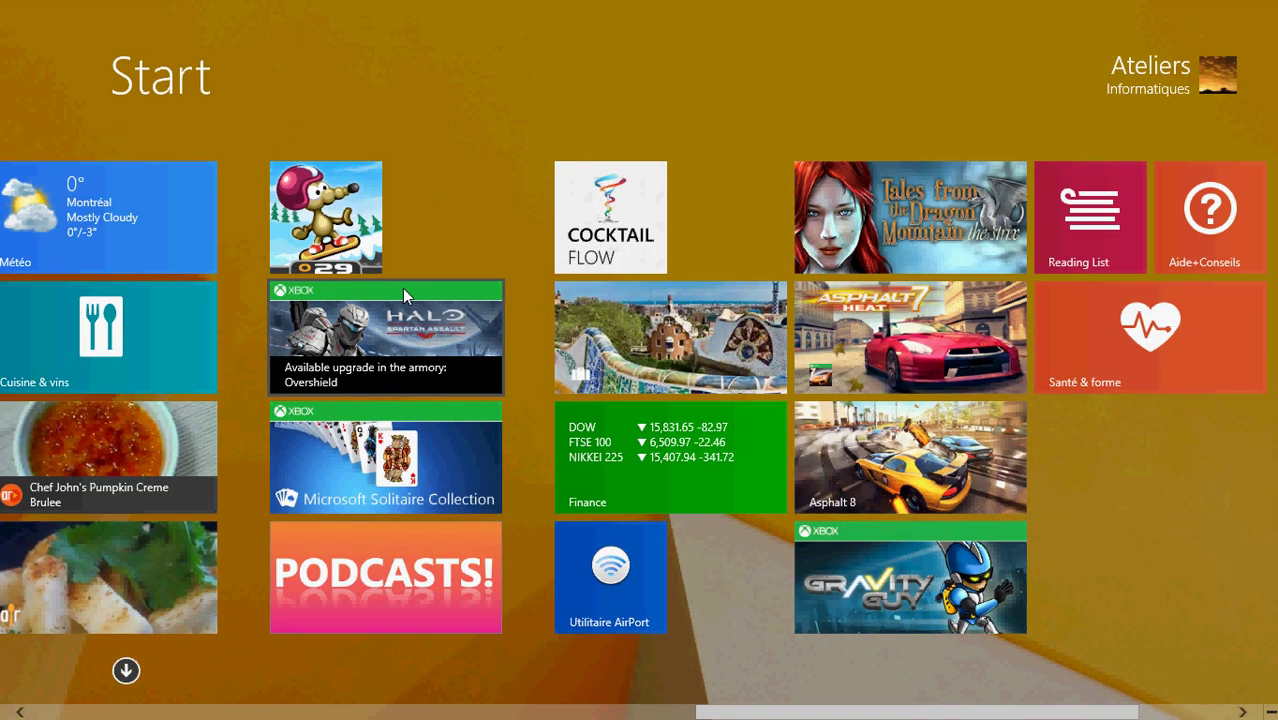
{"action": "scroll", "coordinate": [398, 292], "scroll_direction": "up", "scroll_amount": 2}
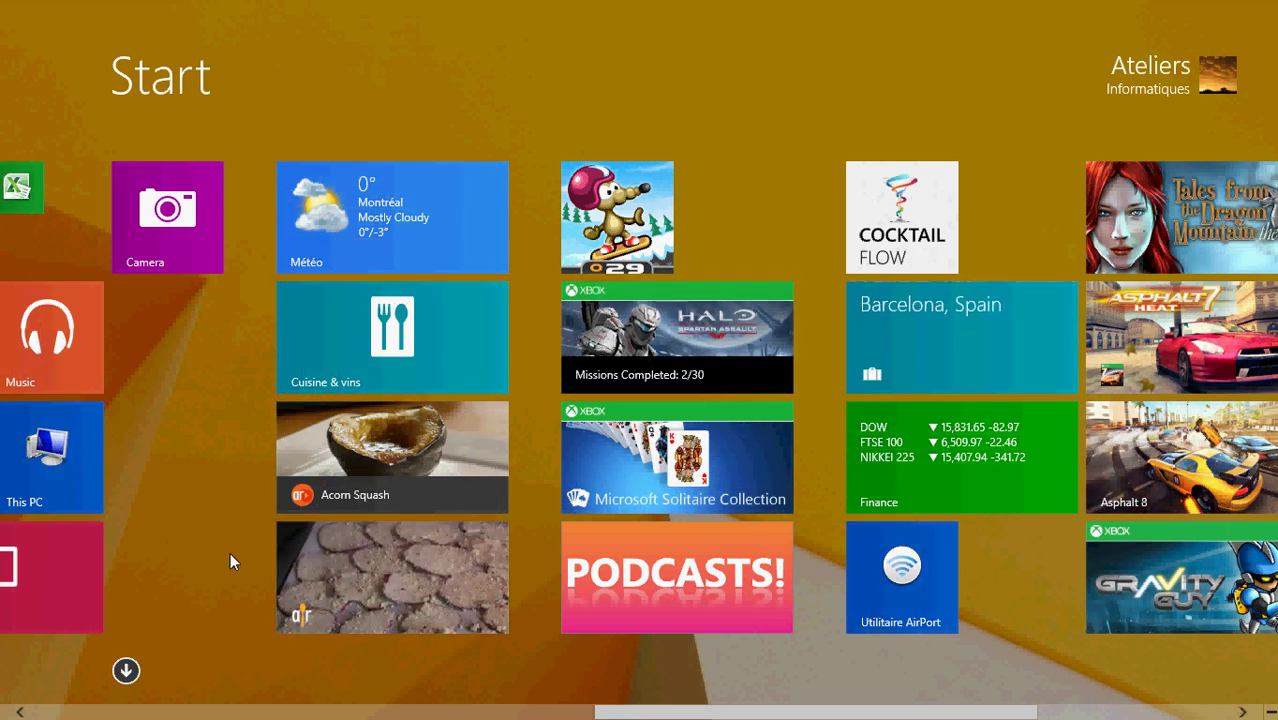
{"action": "left_click", "coordinate": [367, 592]}
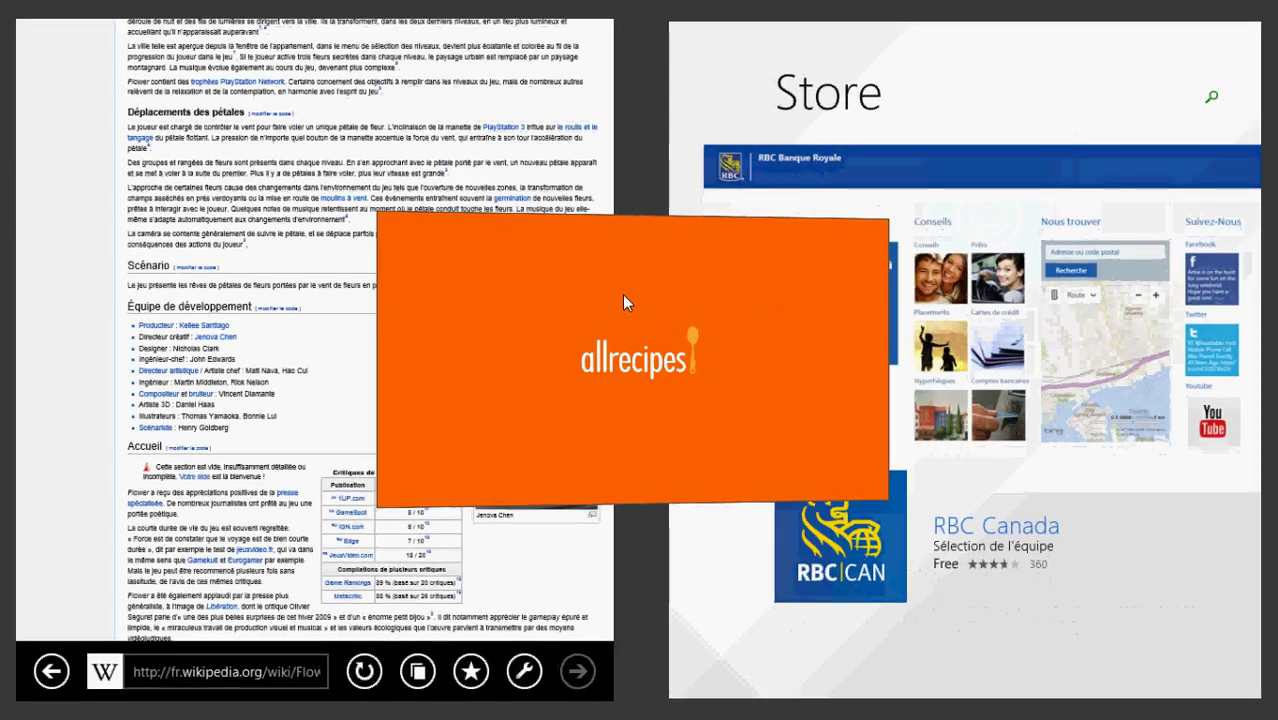
{"action": "left_click_drag", "start_coordinate": [807, 293], "coordinate": [807, 293]}
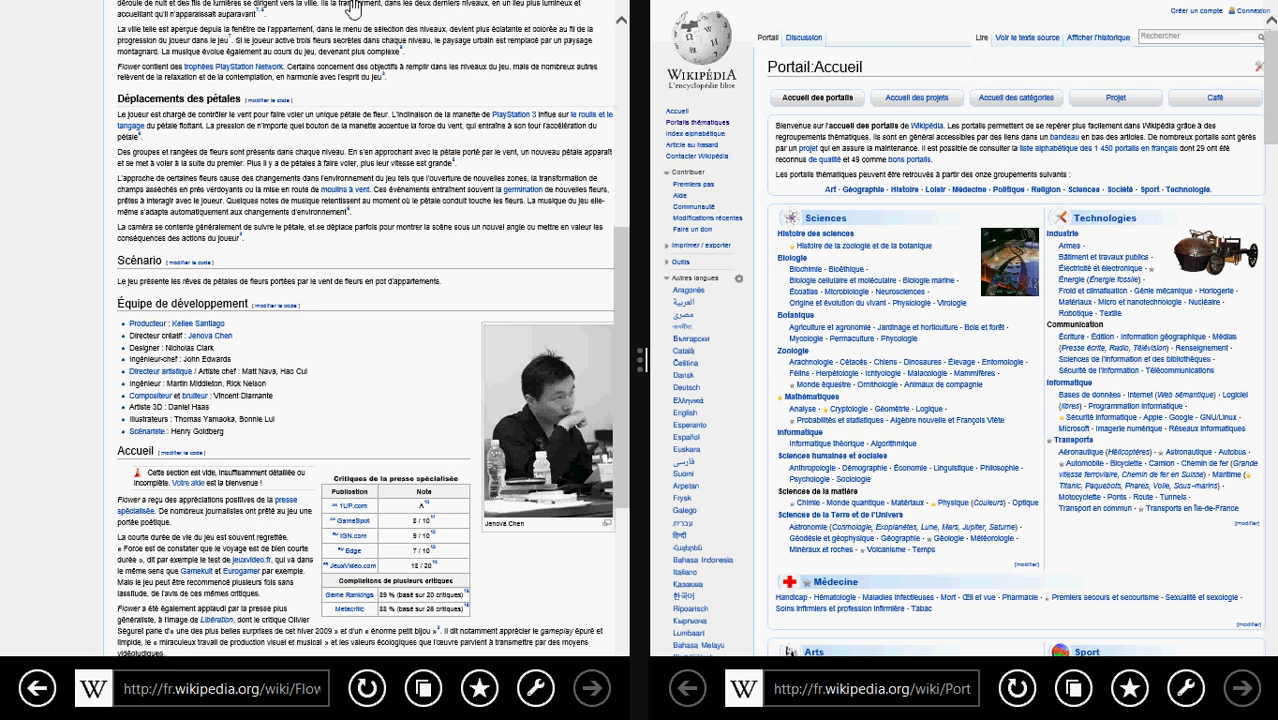
Step: Replace the Wikipedia portal page in the right half with the running allrecipes app
{"action": "mouse_move", "coordinate": [5, 290]}
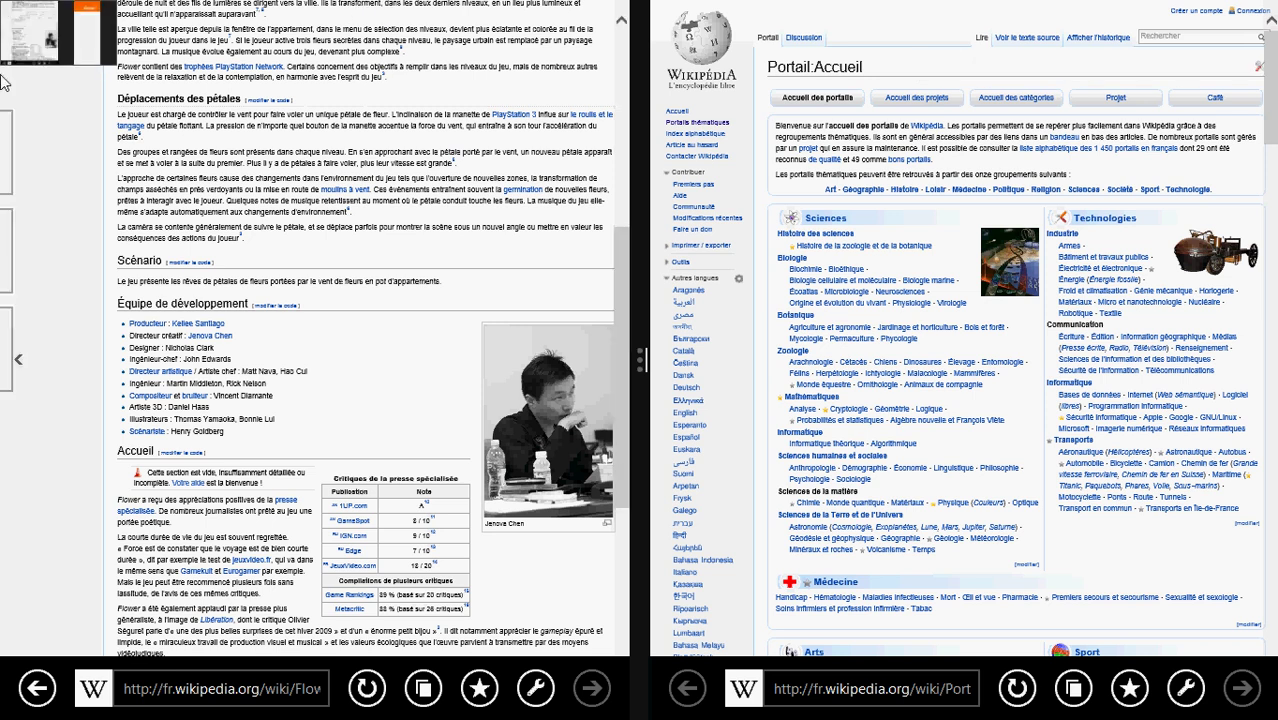
{"action": "mouse_move", "coordinate": [5, 84]}
{"action": "left_click_drag", "start_coordinate": [153, 90], "coordinate": [1009, 459]}
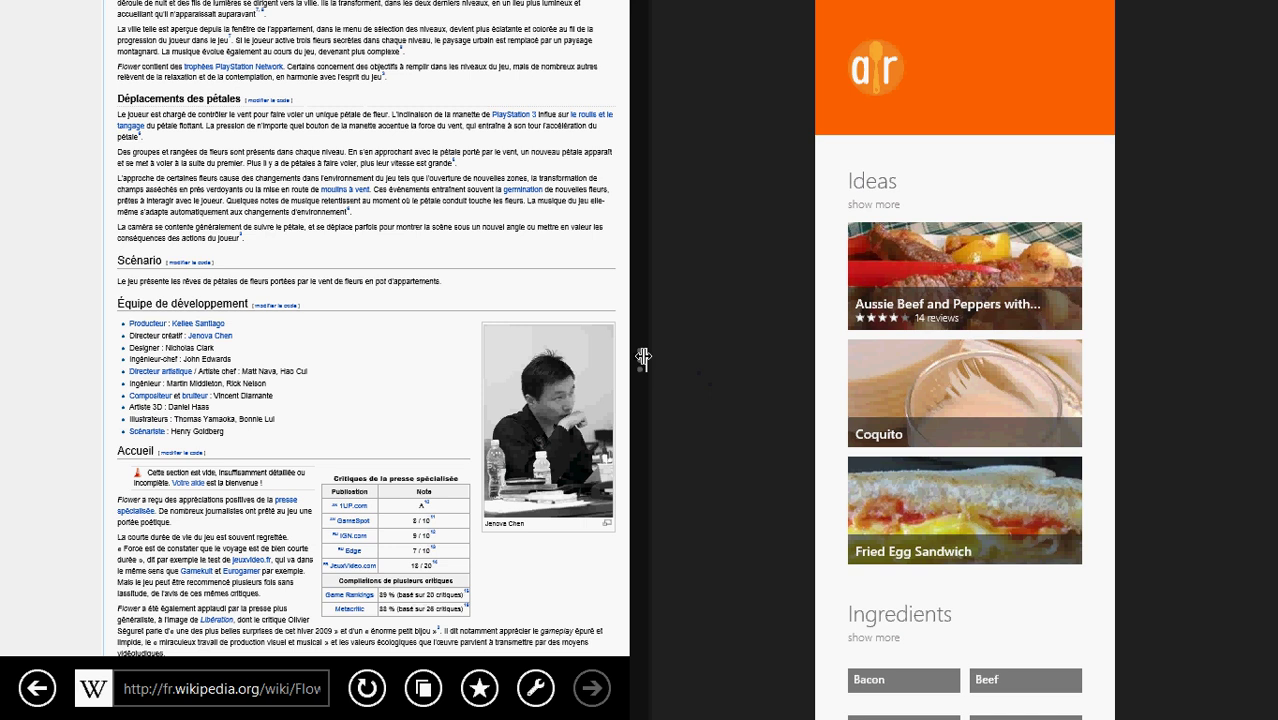
Step: Expand allrecipes to full screen by pushing the Flower article off the left edge, and return to the Start screen
{"action": "left_click_drag", "start_coordinate": [643, 358], "coordinate": [54, 399]}
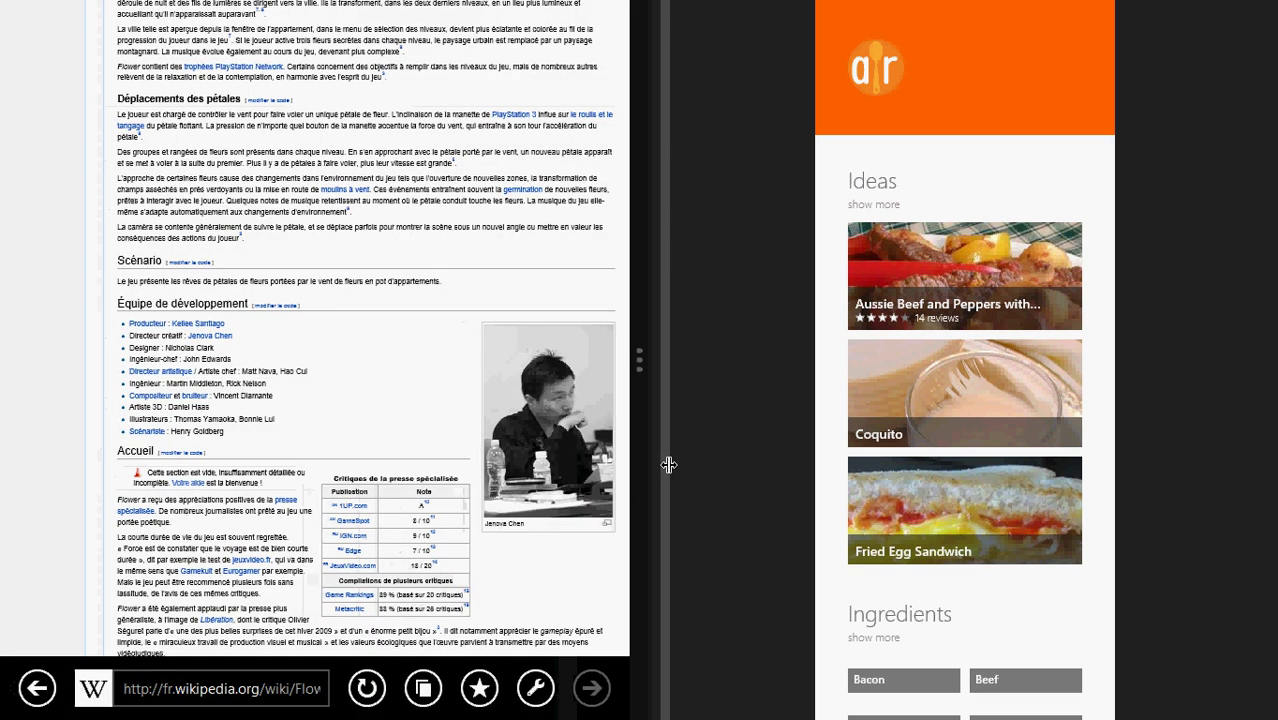
{"action": "left_click_drag", "start_coordinate": [188, 384], "coordinate": [152, 384]}
{"action": "left_click", "coordinate": [152, 384]}
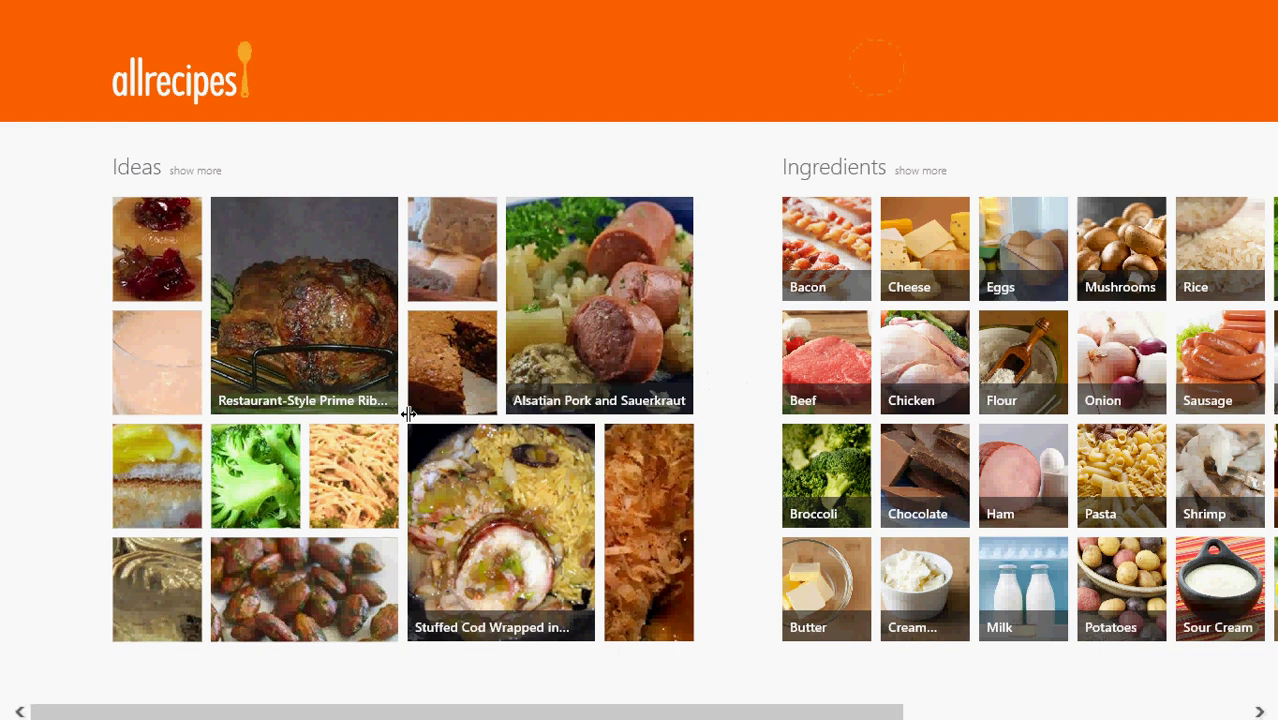
{"action": "key", "text": "super"}
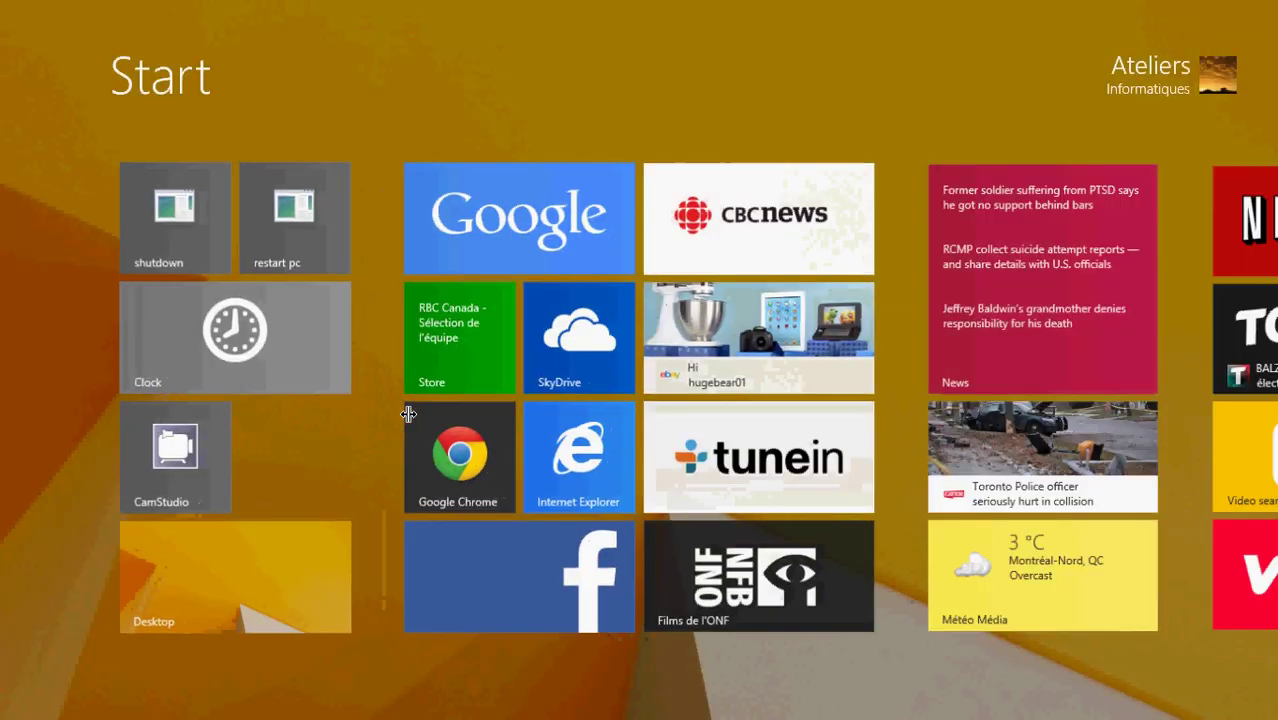
Step: Switch from the Start screen to the running desktop
{"action": "mouse_move", "coordinate": [3, 118]}
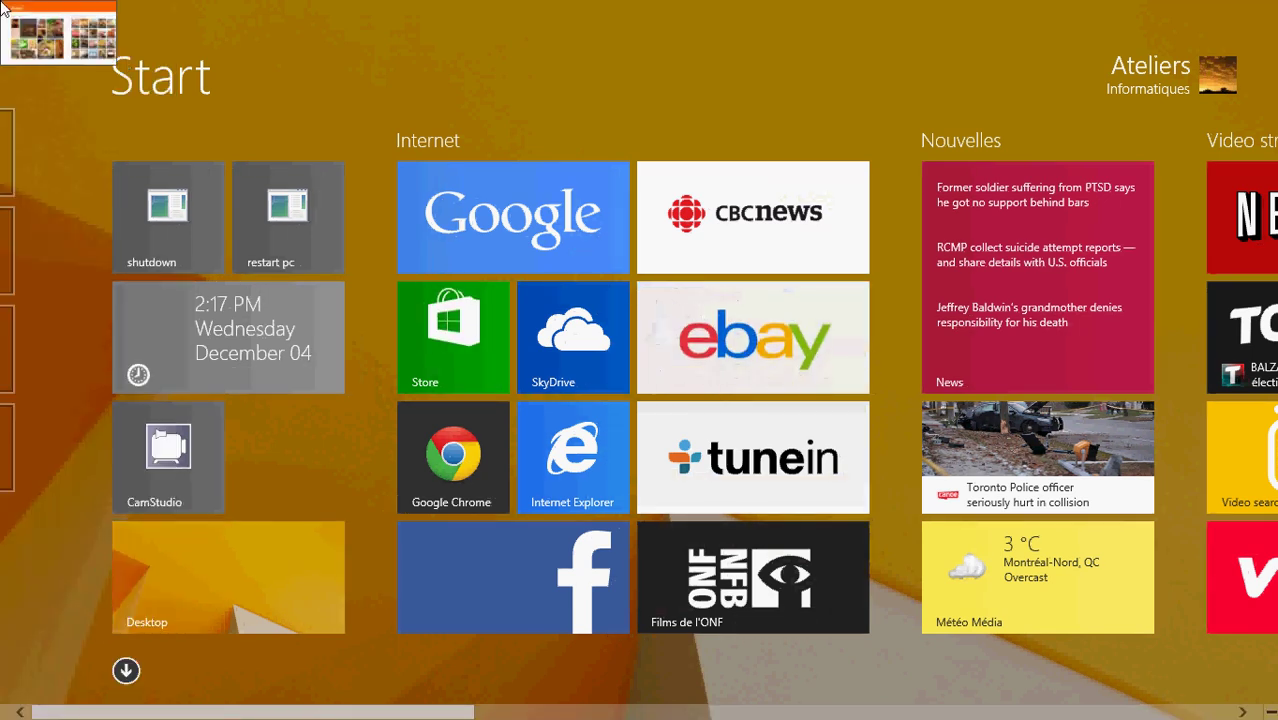
{"action": "mouse_move", "coordinate": [2, 60]}
{"action": "left_click", "coordinate": [145, 532]}
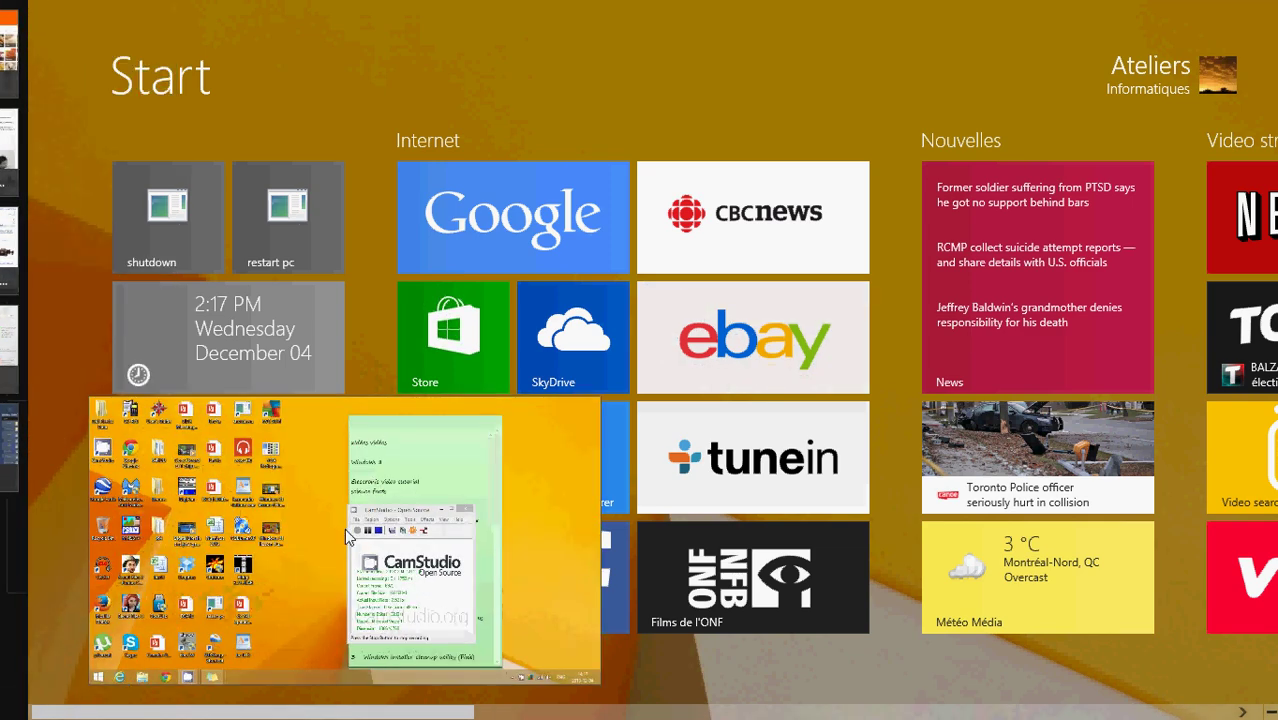
Step: Place the running Internet Explorer page with the Flower article in the left half, beside the desktop
{"action": "key", "text": "super+c"}
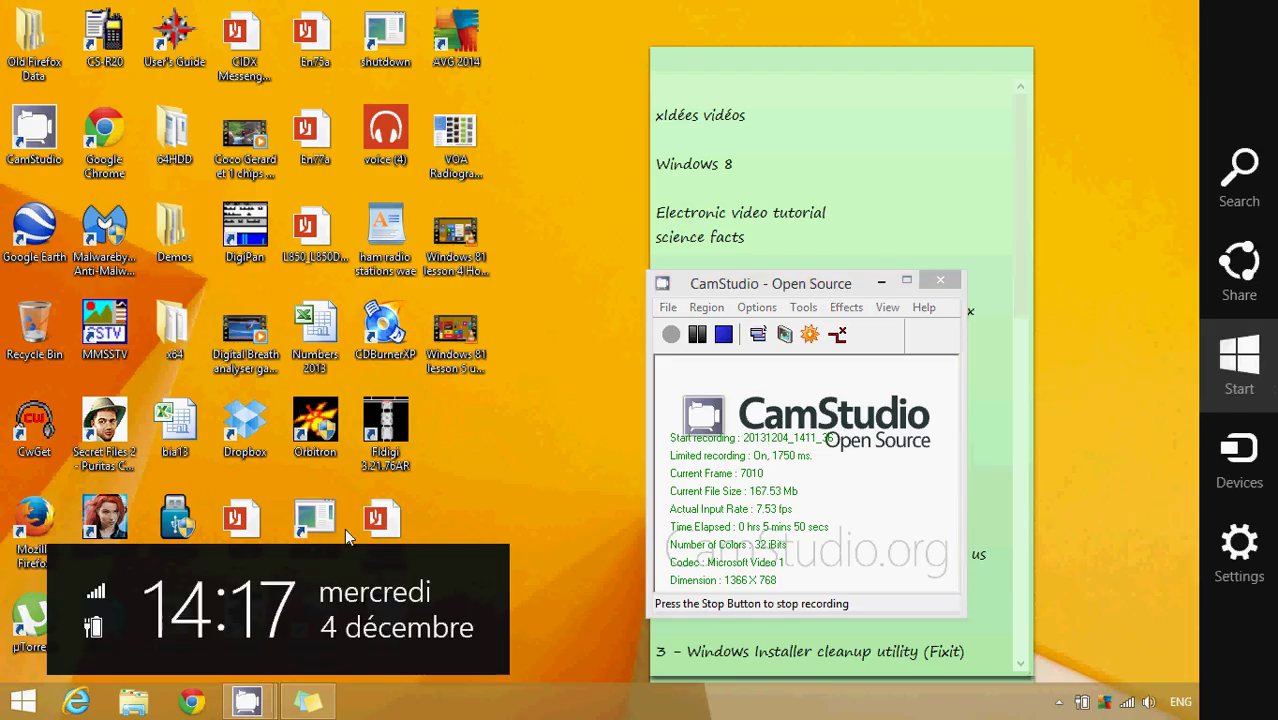
{"action": "mouse_move", "coordinate": [2, 60]}
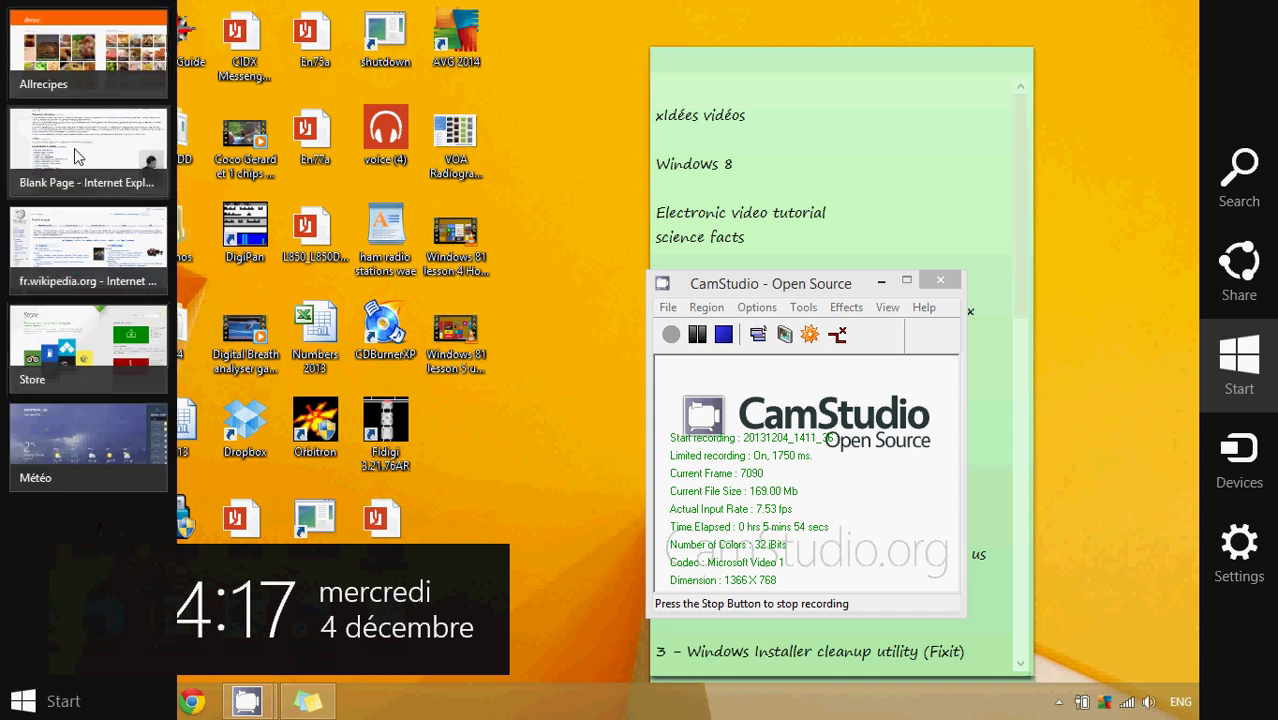
{"action": "left_click", "coordinate": [74, 148]}
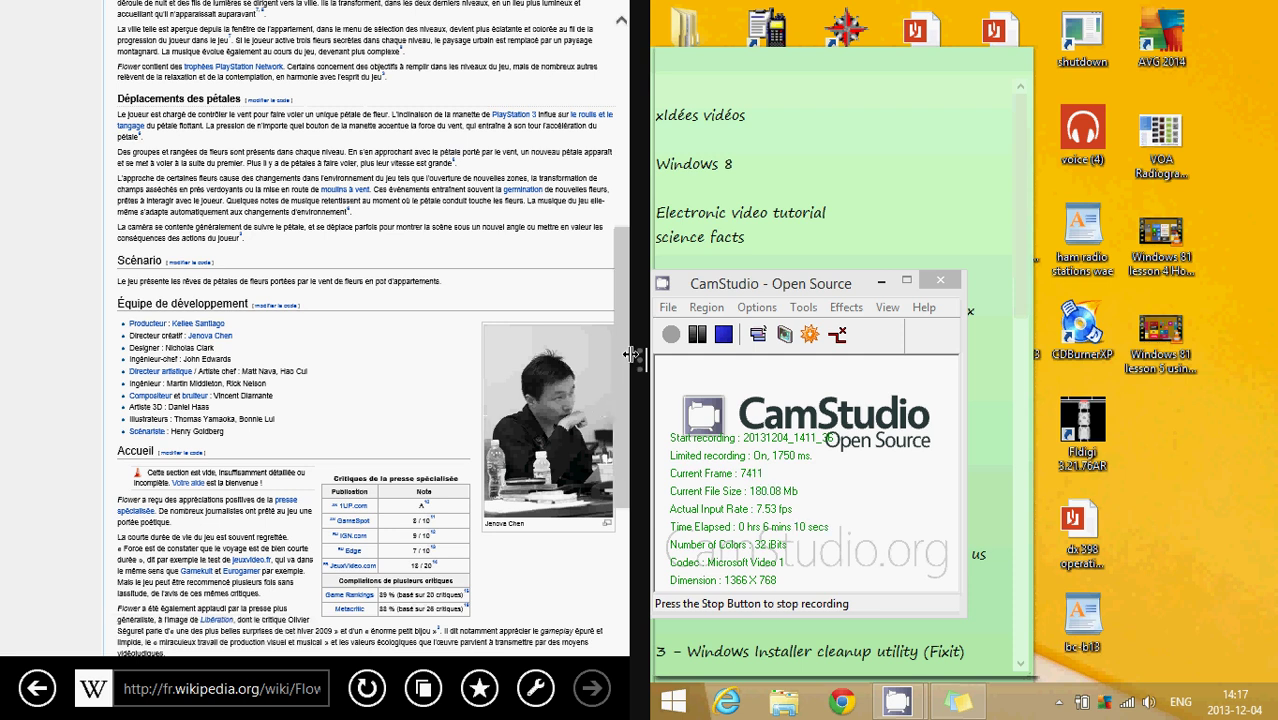
Step: Move the split divider to widen the Flower article, and move it back past the middle to give the desktop the larger share
{"action": "left_click_drag", "start_coordinate": [640, 356], "coordinate": [879, 381]}
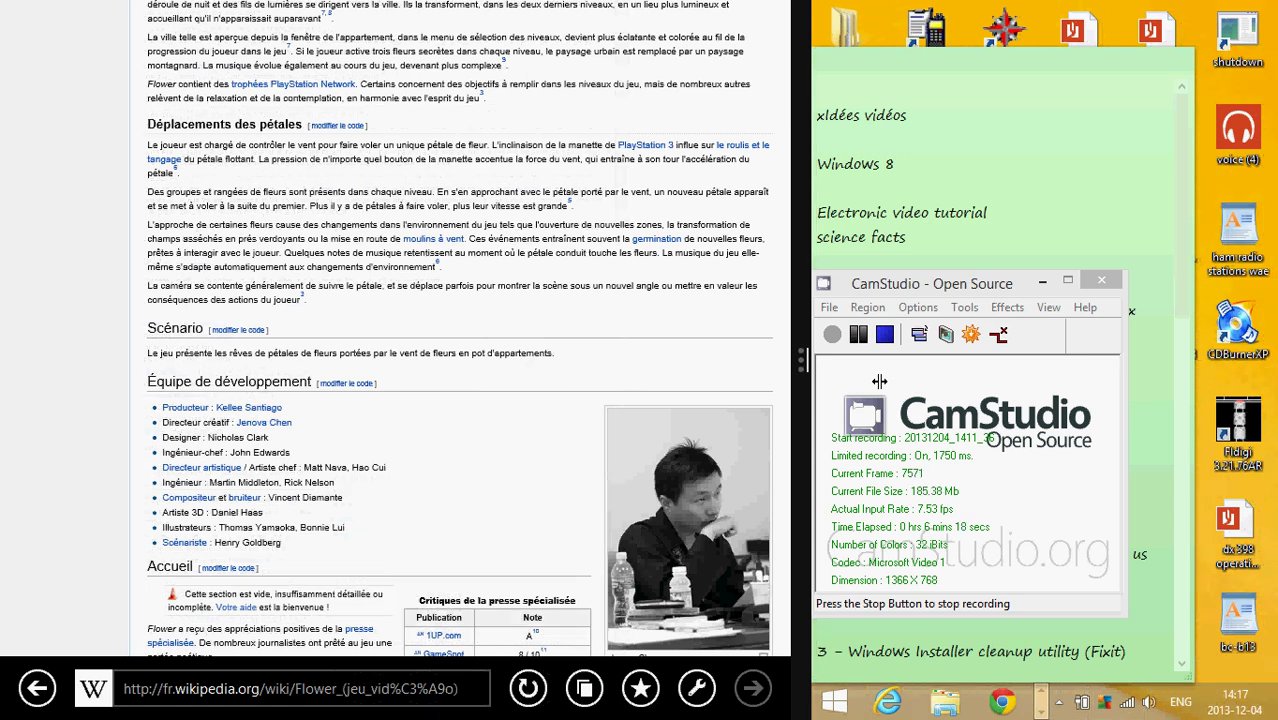
{"action": "left_click_drag", "start_coordinate": [802, 360], "coordinate": [500, 401]}
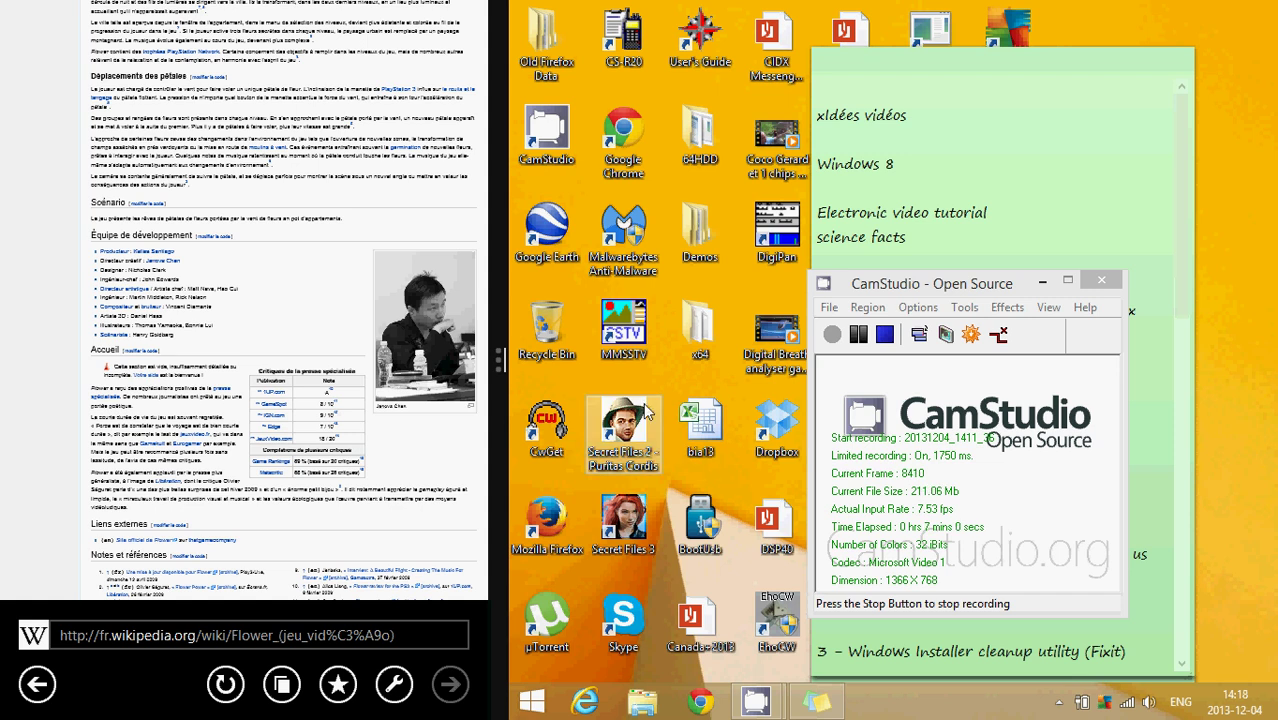
{"action": "mouse_move", "coordinate": [728, 538]}
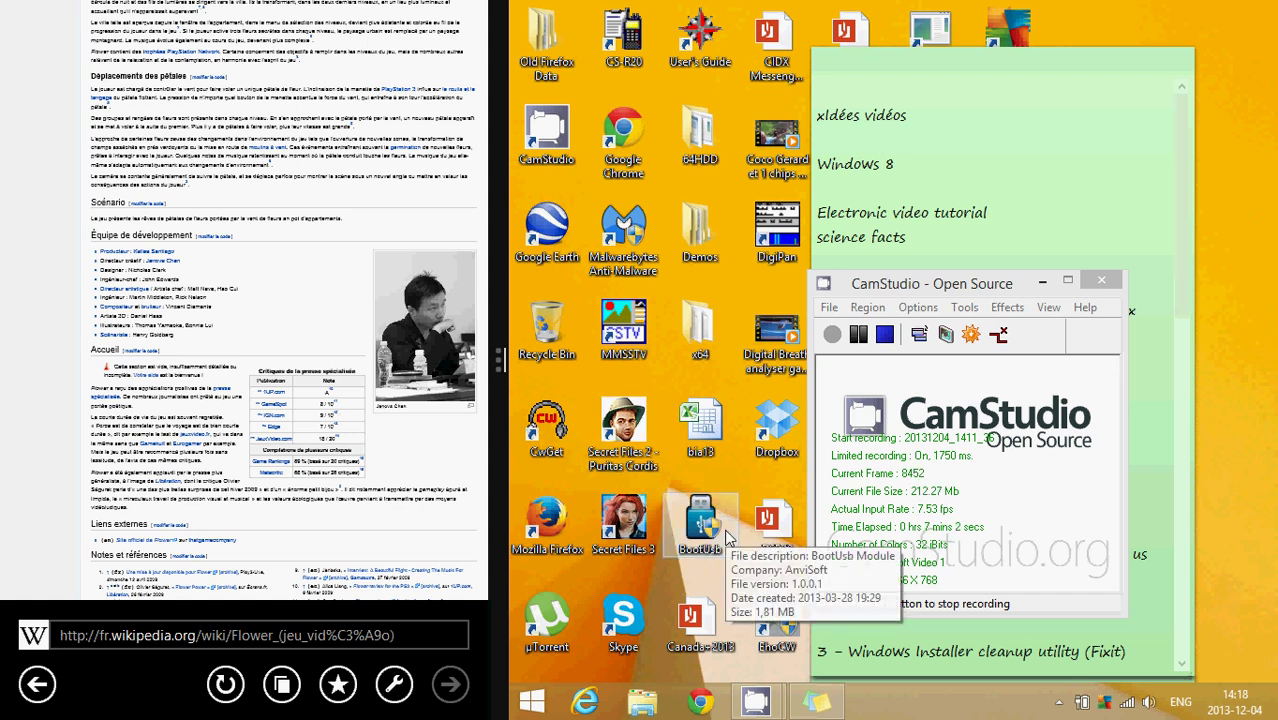